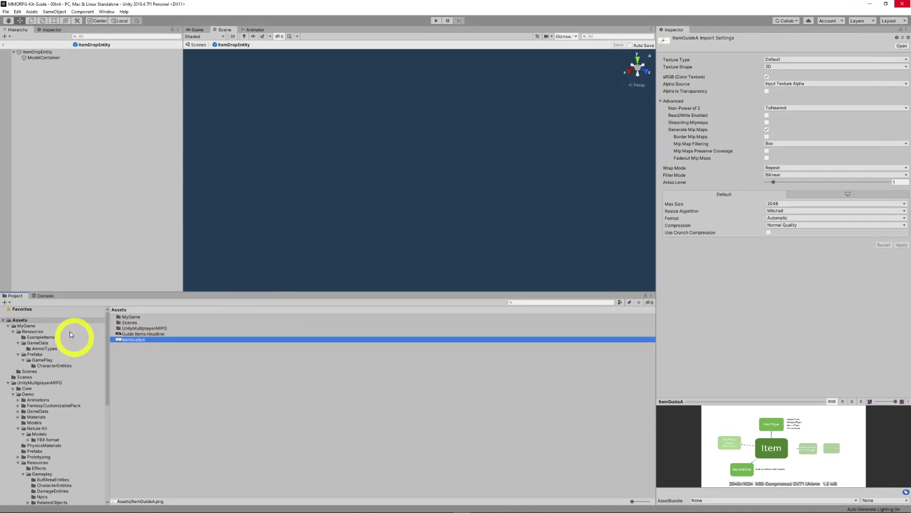
- Create a Junk Item game data asset named Junk Item 1 in the ExampleItems folder
left_click(35, 336)
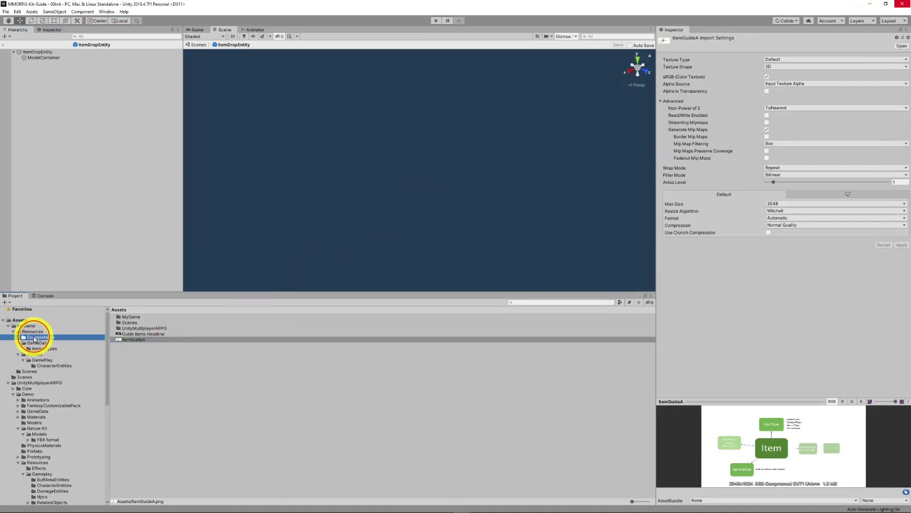
right_click(134, 333)
mouse_move(153, 161)
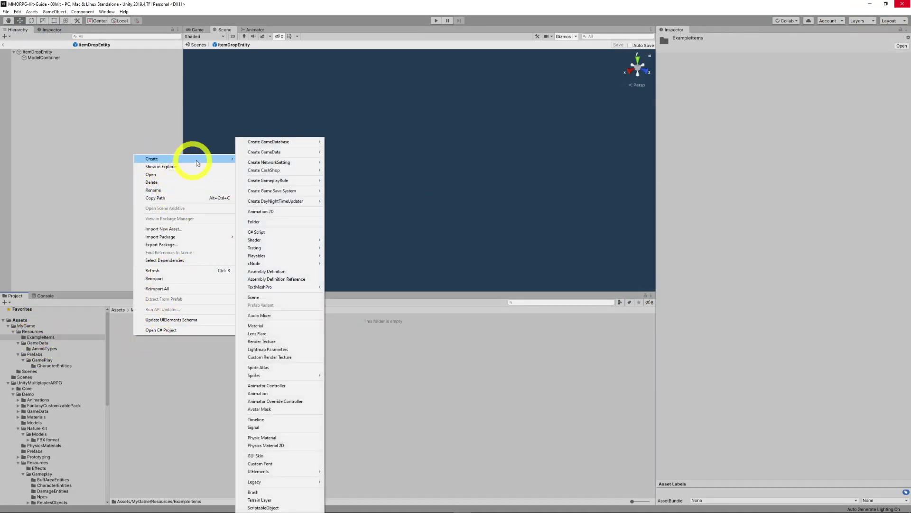
mouse_move(266, 152)
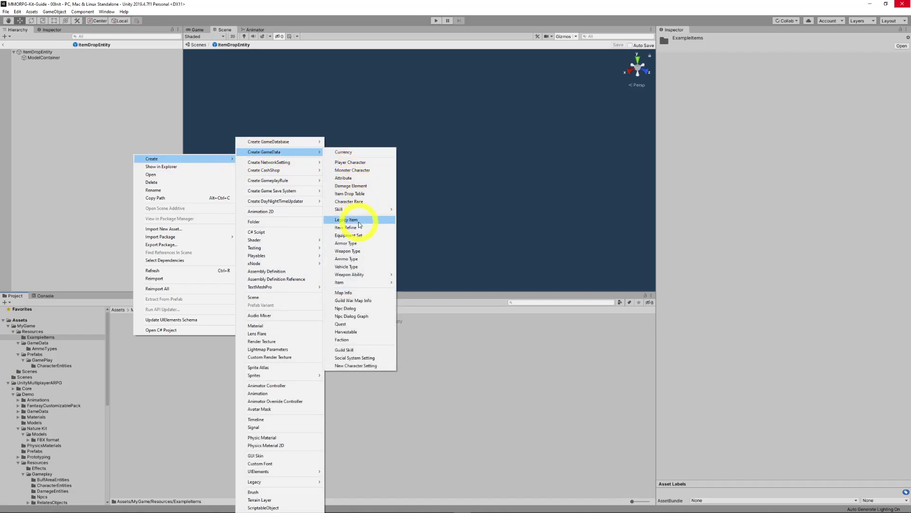
mouse_move(354, 276)
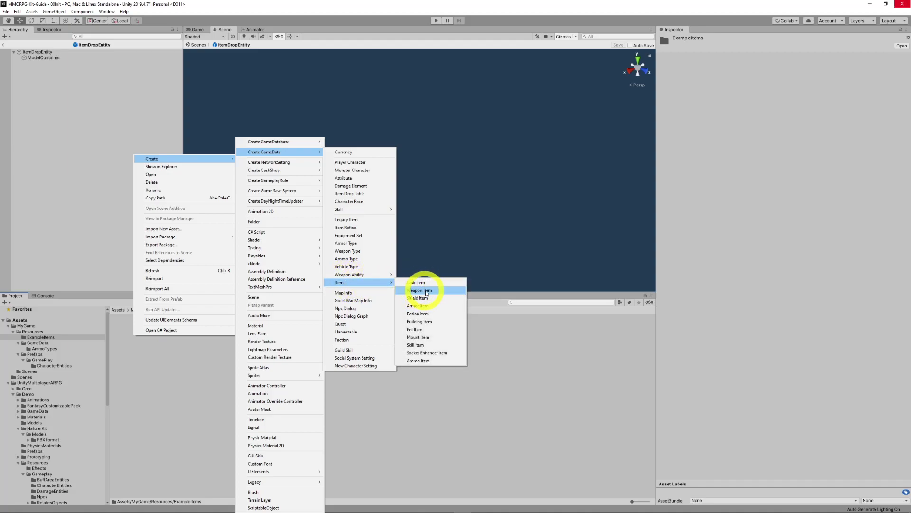
left_click(415, 283)
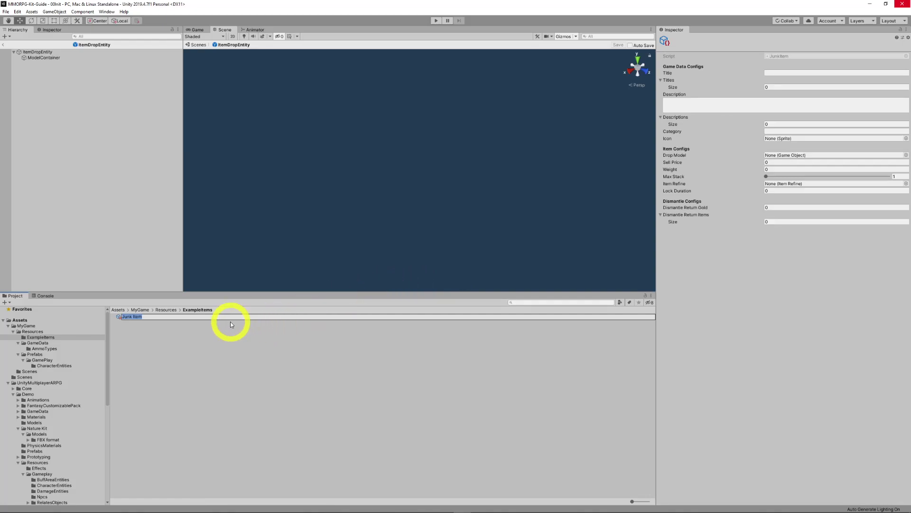
key("Home")
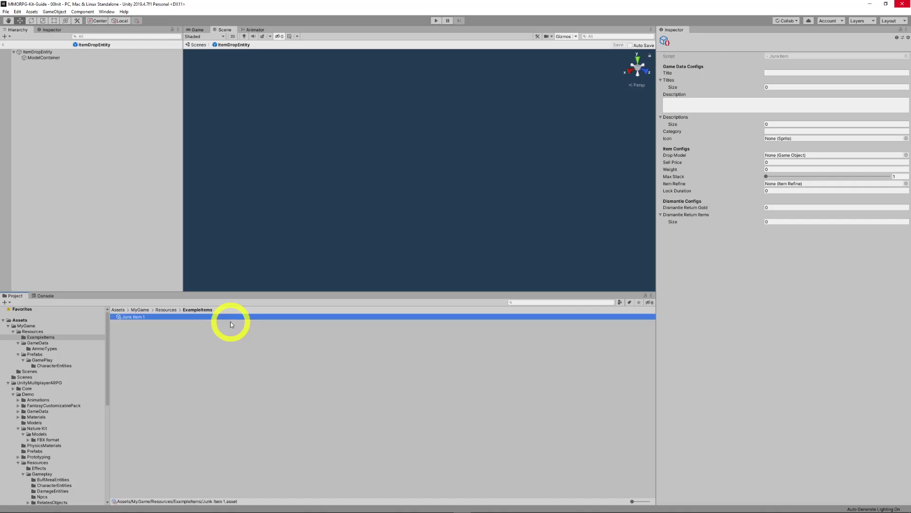
key("Return")
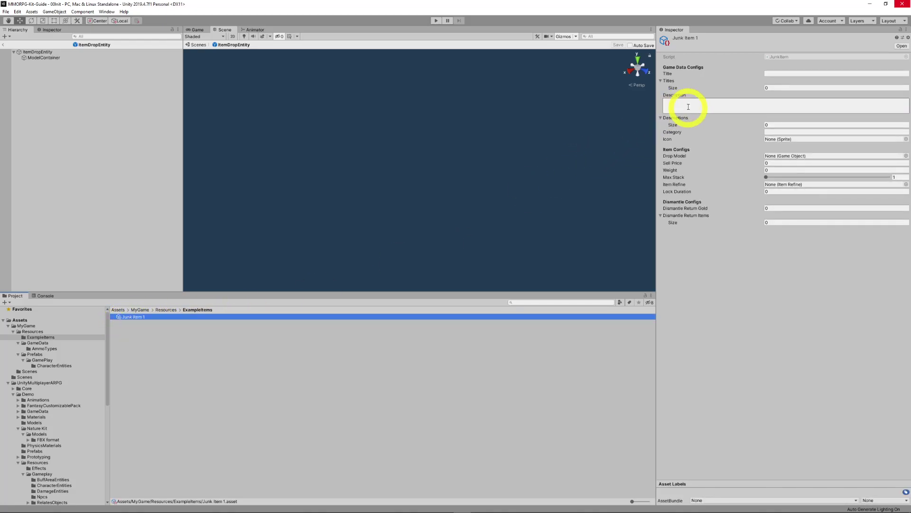
- Set the title of Junk Item 1 to Mushroom 1 and assign the Heal sprite as its icon
left_click(778, 73)
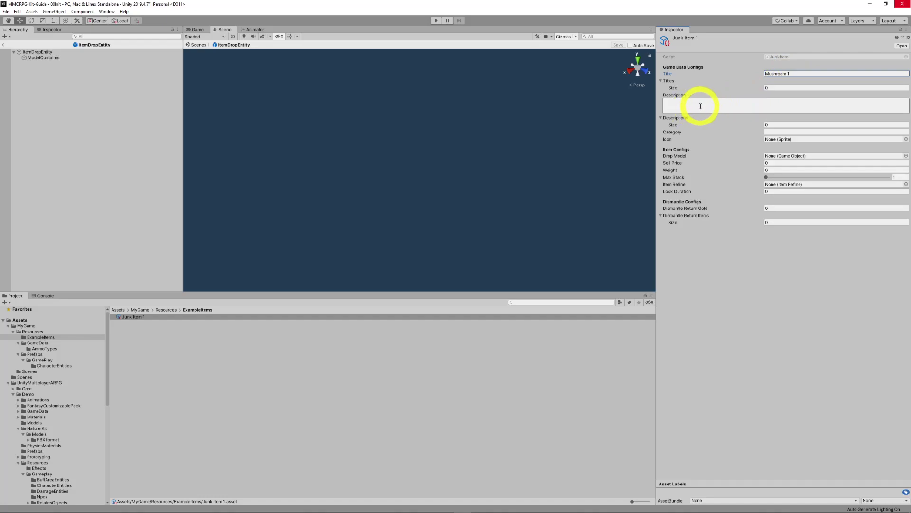
double_click(772, 72)
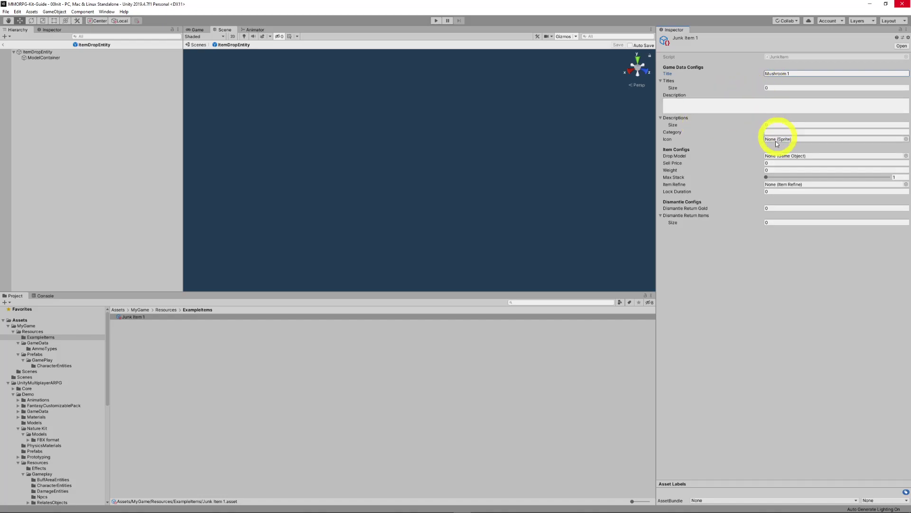
left_click(907, 140)
double_click(509, 286)
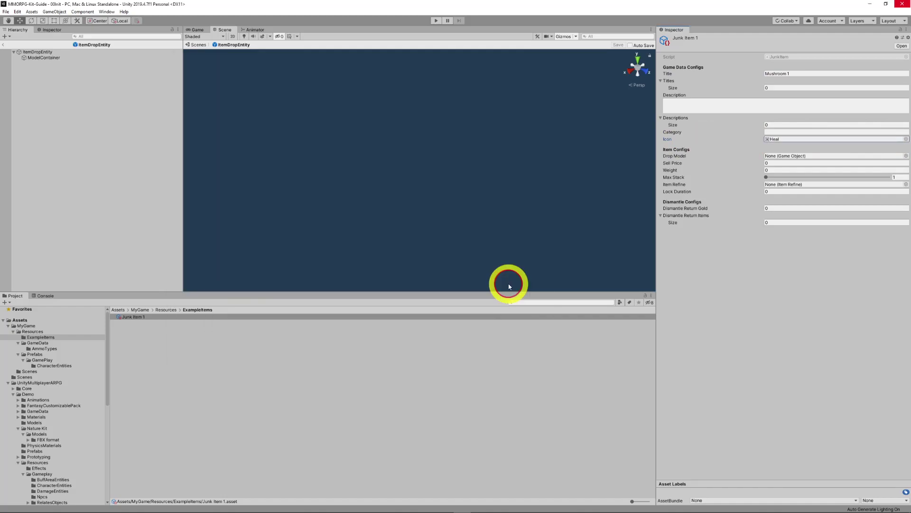
left_click(907, 139)
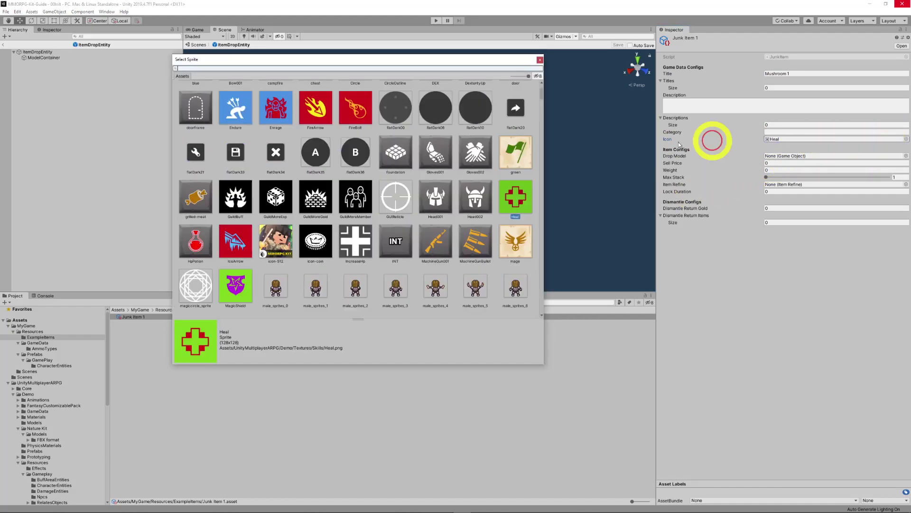
left_click(515, 155)
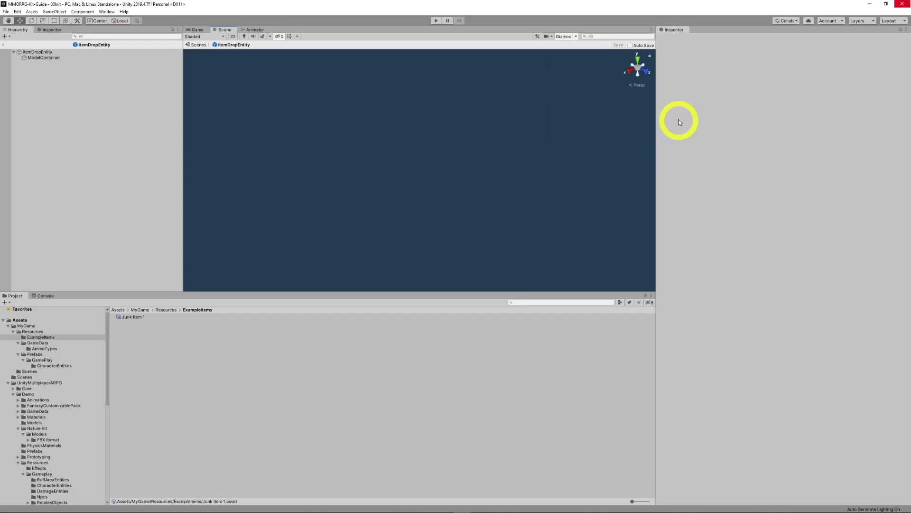
left_click(133, 317)
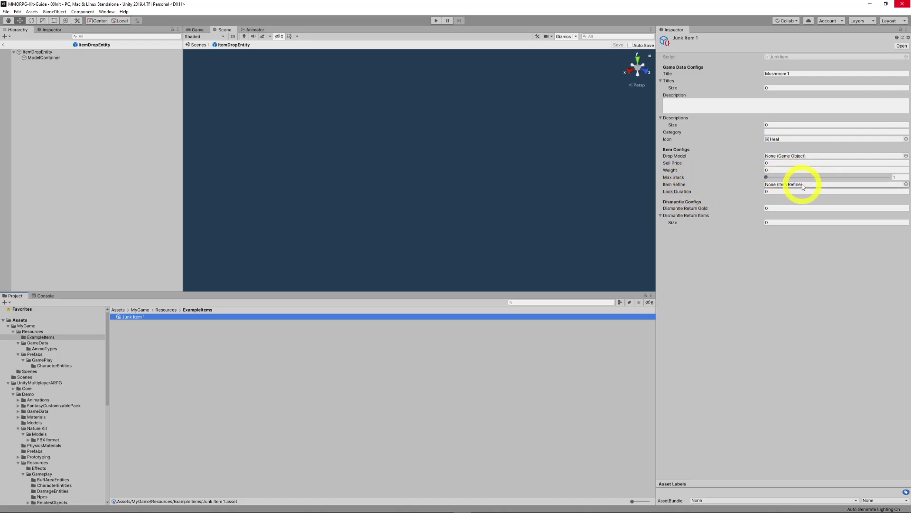
- Create an Item Refine asset named Item Refine Info 1 in ExampleItems and assign it as Junk Item 1's item refine
left_click(164, 365)
right_click(163, 364)
mouse_move(204, 186)
mouse_move(300, 158)
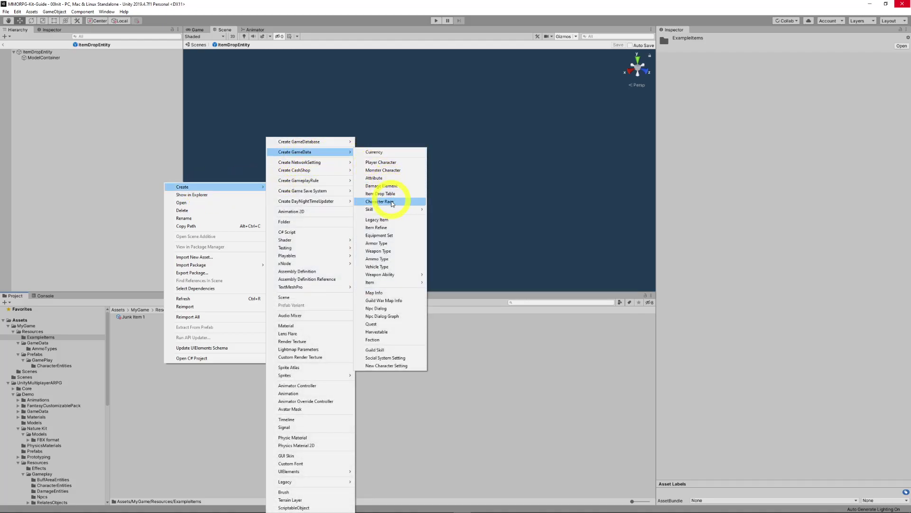
left_click(386, 228)
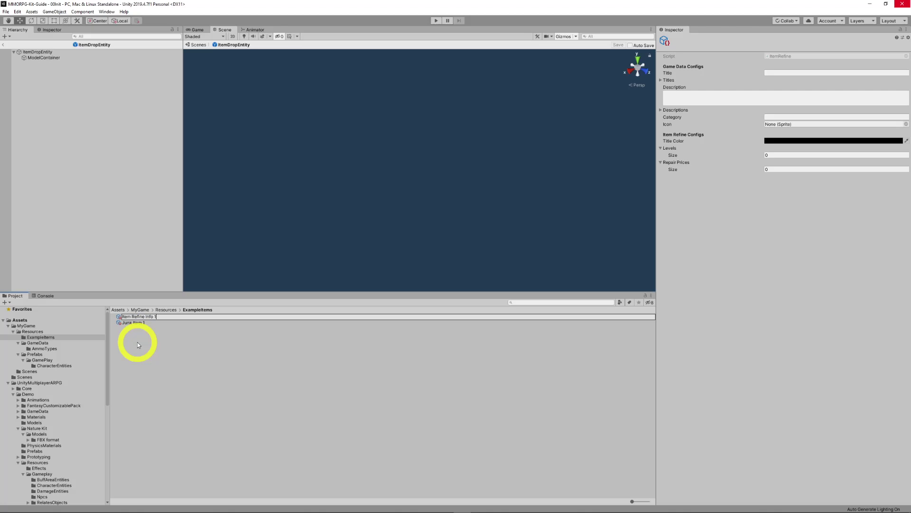
key("BackSpace")
type("1")
key("Return")
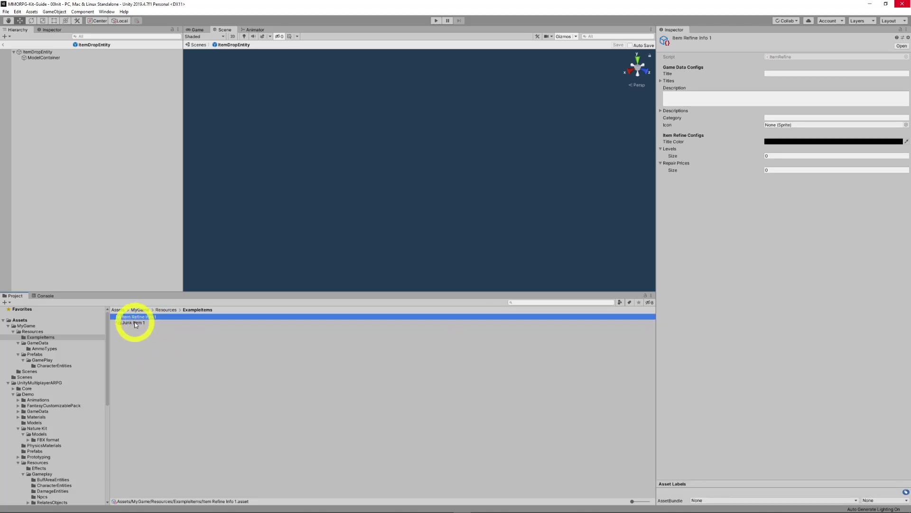
left_click(138, 322)
left_click_drag(133, 316, 790, 185)
- Give Item Refine Info 1 two refine levels and two repair price entries
left_click(136, 317)
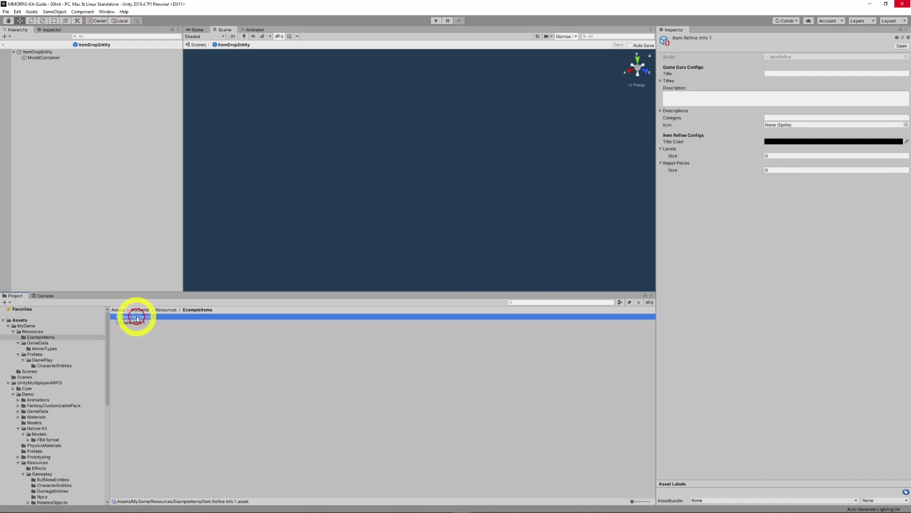
left_click(765, 156)
type("2")
key("Return")
left_click(775, 269)
type("2")
key("Return")
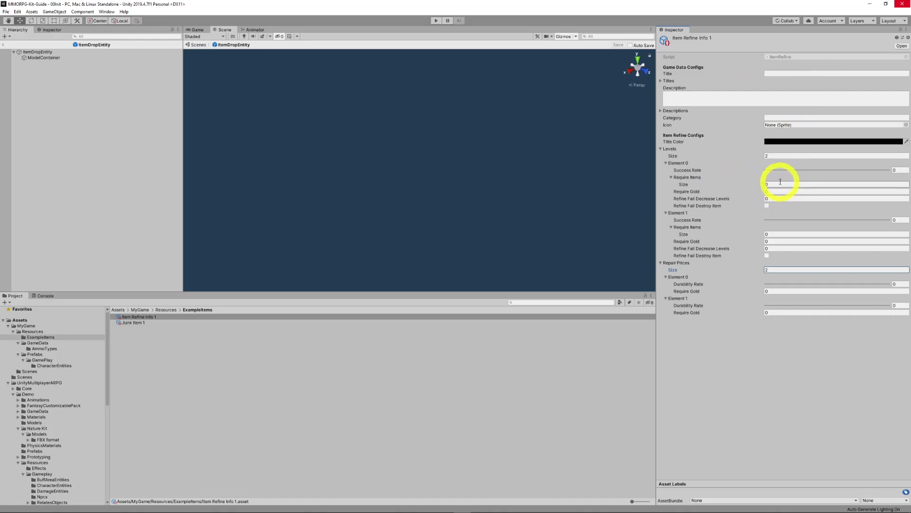
- Set the first refine level (Element 0) to a success rate of 1 and a required gold of 100
left_click_drag(767, 171, 899, 173)
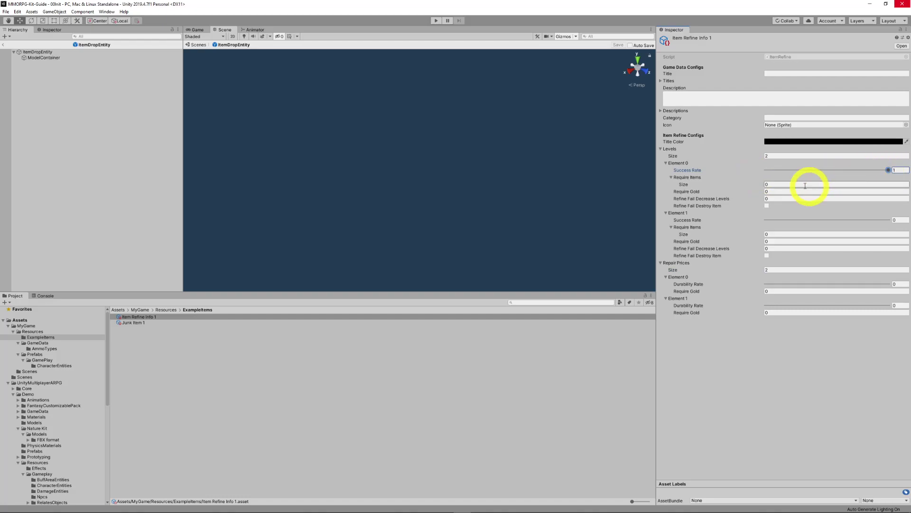
left_click(748, 192)
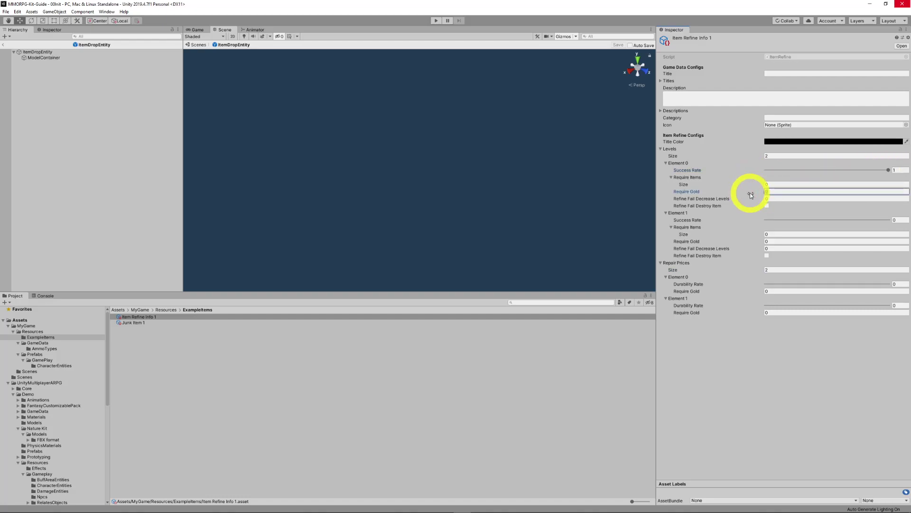
type("100")
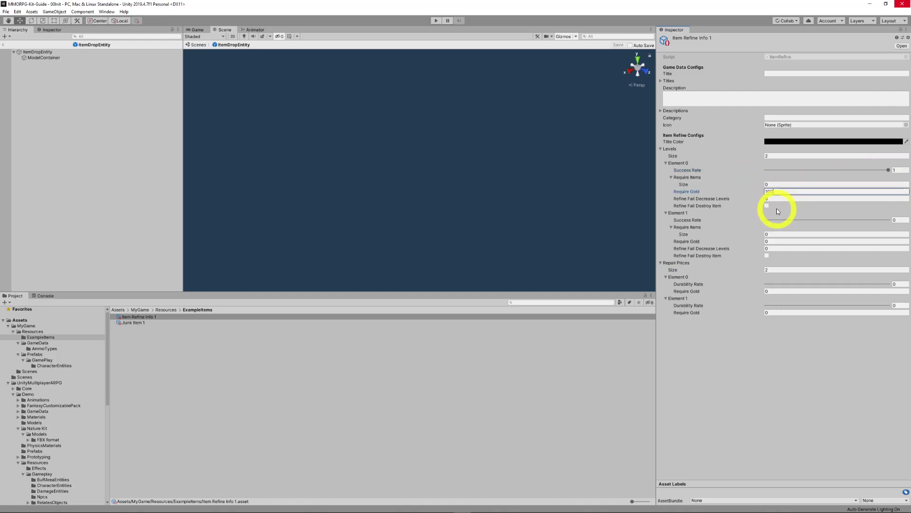
- Set refine level Element 1 to success rate 0.1 and required gold 9001, with the item destroyed on refine failure
left_click(808, 220)
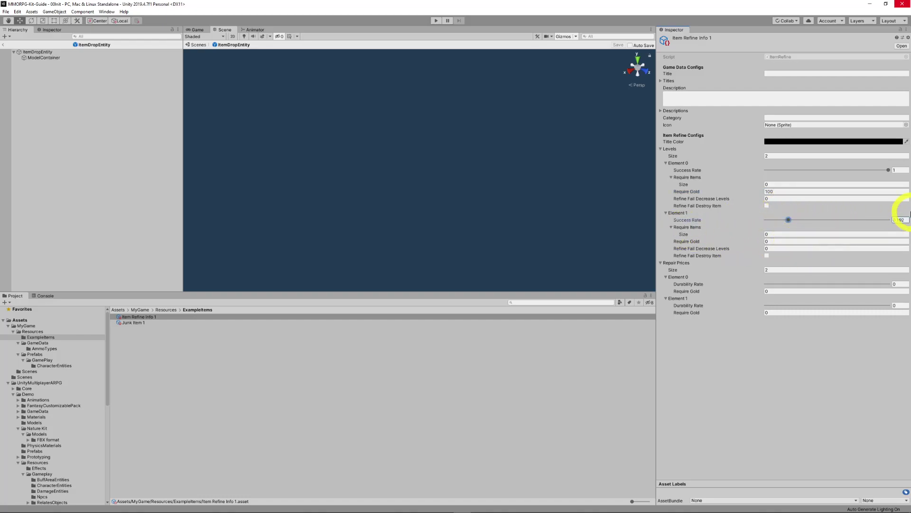
left_click(902, 220)
type("0.1")
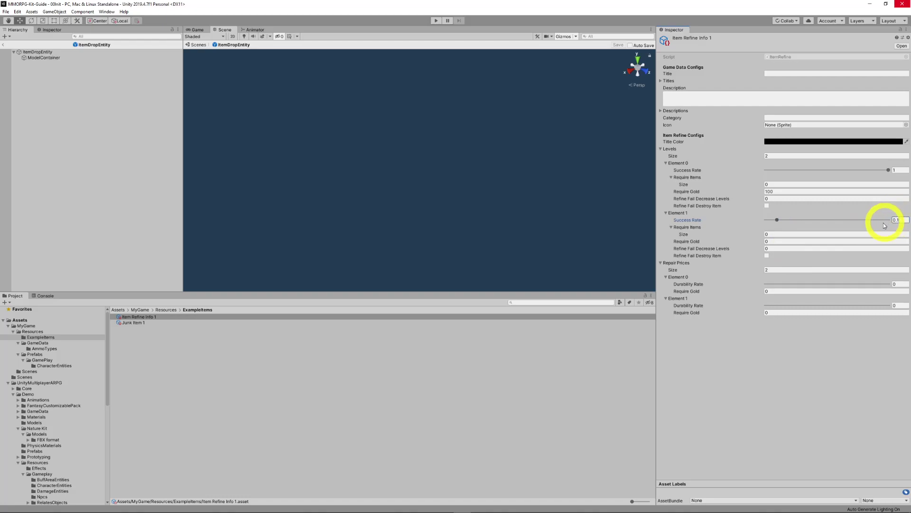
left_click(768, 255)
left_click(736, 241)
type("999")
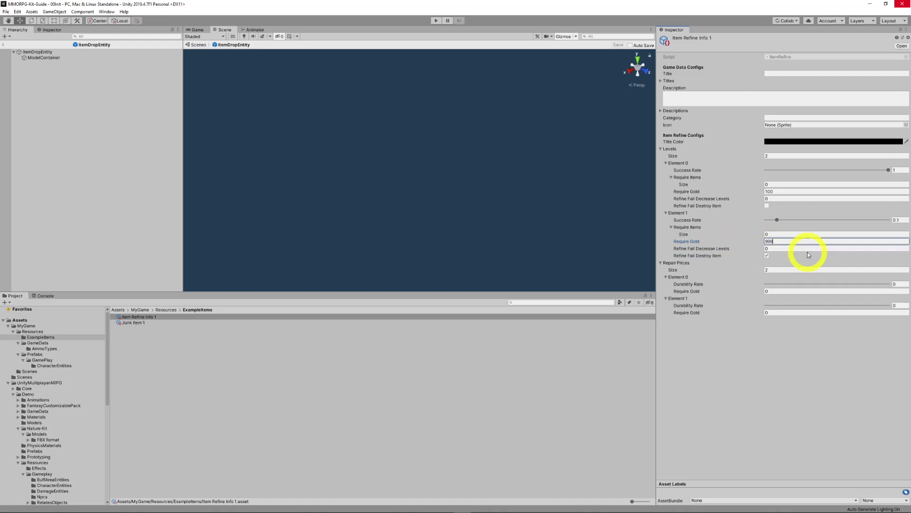
key("BackSpace")
key("BackSpace")
type("001")
left_click(768, 256)
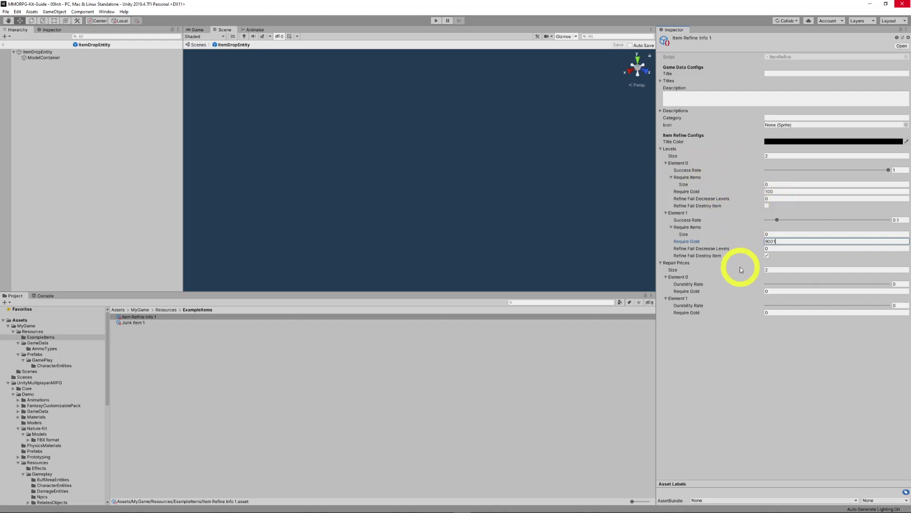
- Set the repair prices to durability rate 0.83 with 10 gold for Element 0, and 0.353 with 200 gold for Element 1
left_click(868, 284)
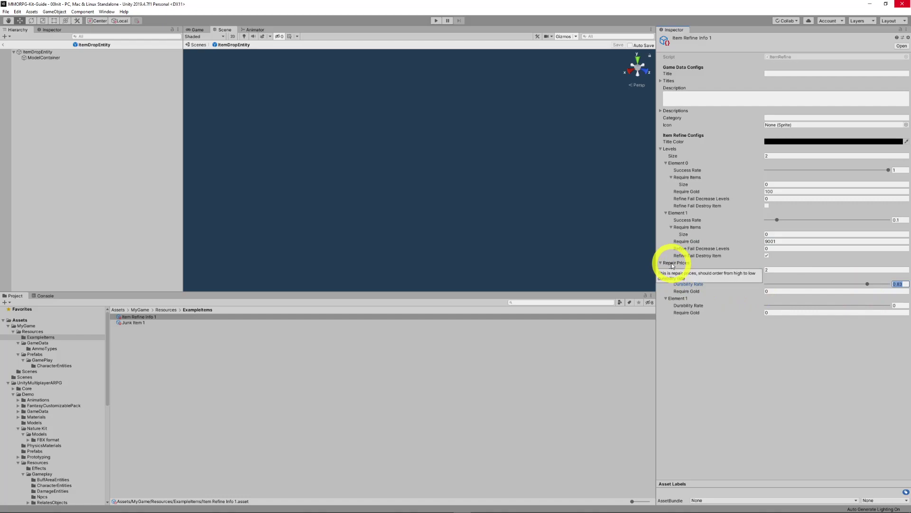
left_click(808, 305)
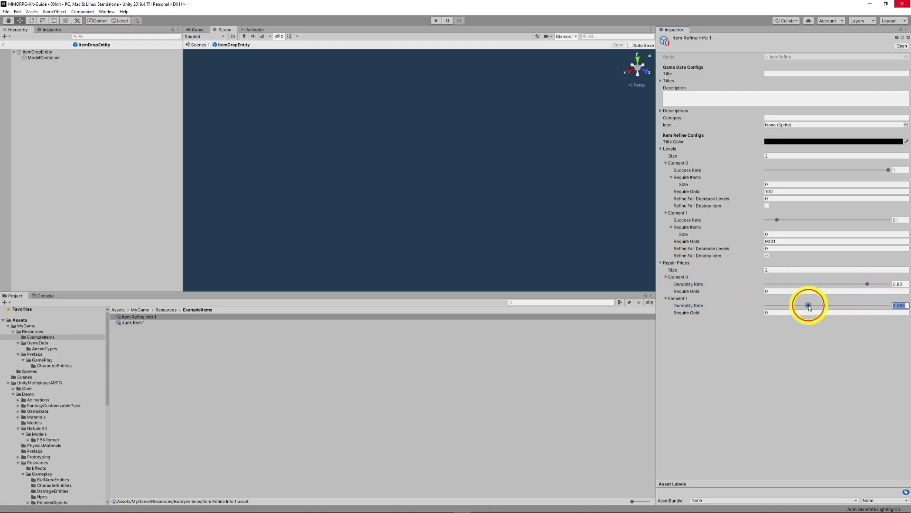
left_click(769, 291)
type("10")
left_click(724, 313)
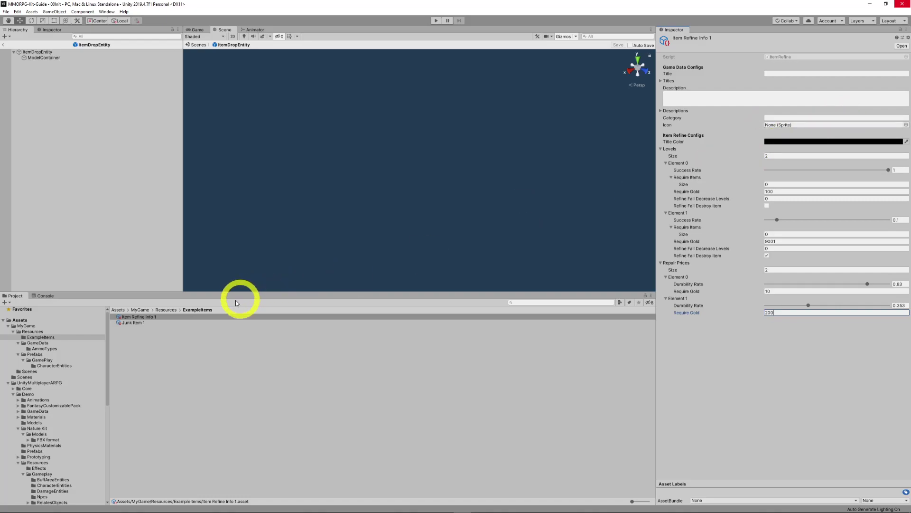
- Create a Weapon Item game data asset named Weapon Item Axe in the ExampleItems folder
right_click(138, 338)
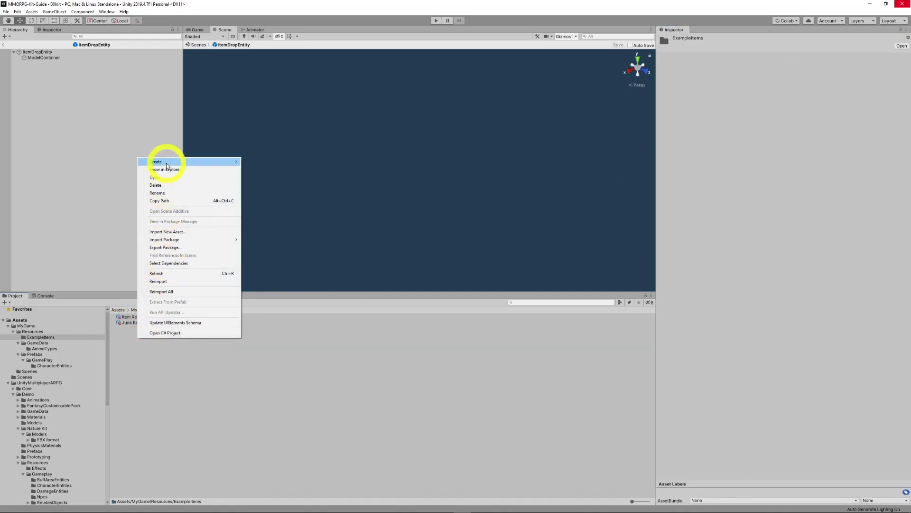
mouse_move(163, 162)
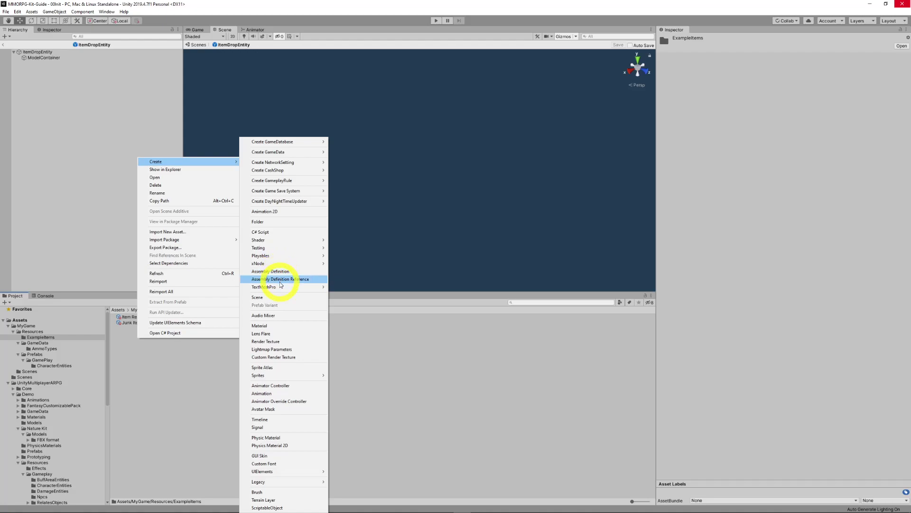
mouse_move(323, 152)
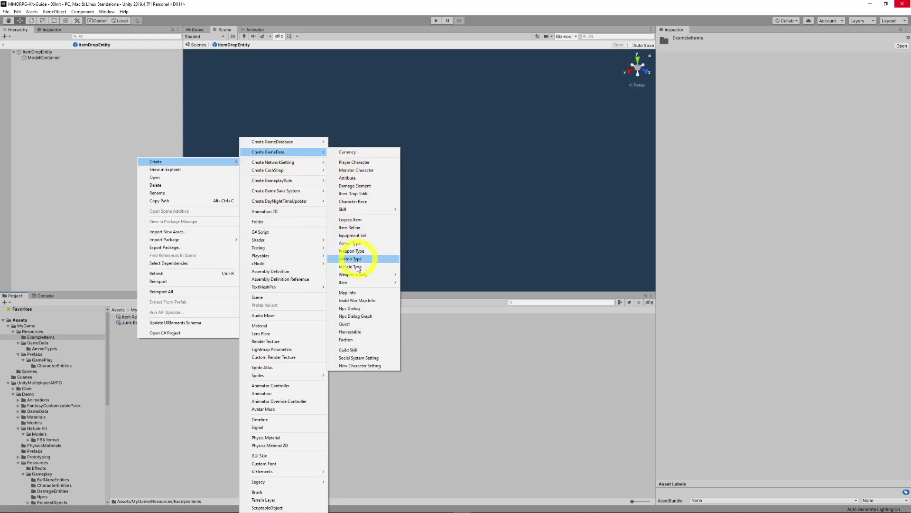
mouse_move(393, 285)
left_click(424, 290)
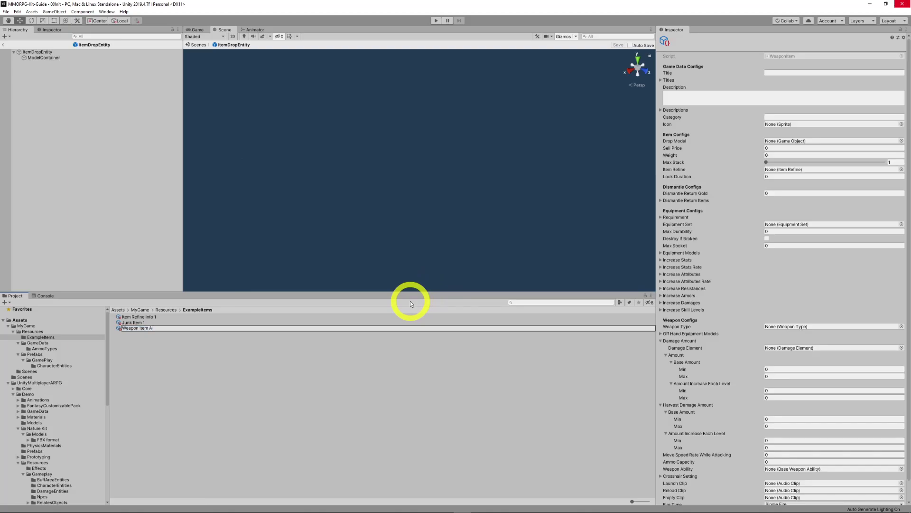
type("Axe")
left_click(410, 301)
- Title the weapon item Axe and assign Item Refine Info 1 as its item refine
left_click(777, 75)
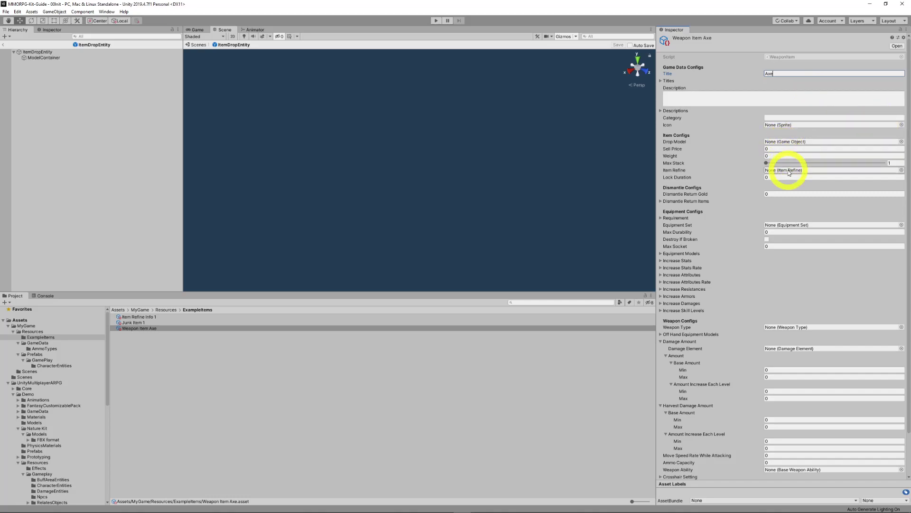
left_click_drag(156, 318, 777, 175)
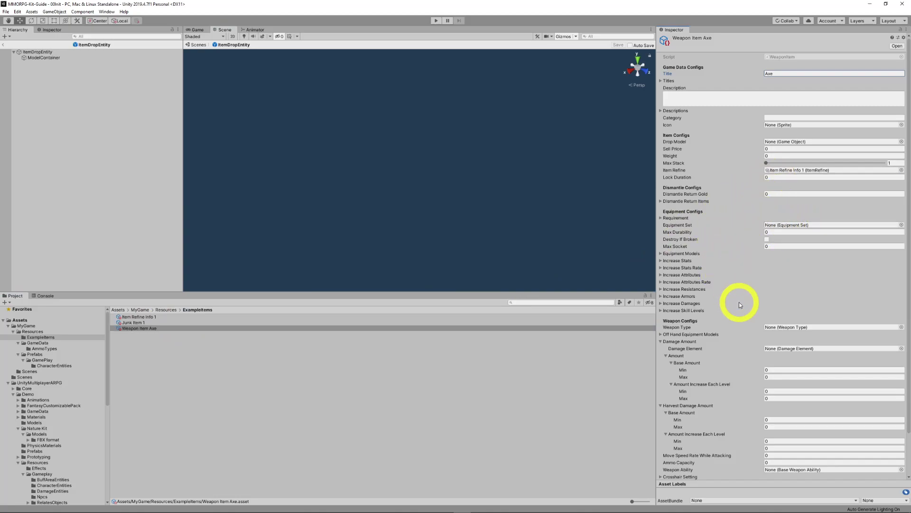
scroll(739, 304, "down", 2)
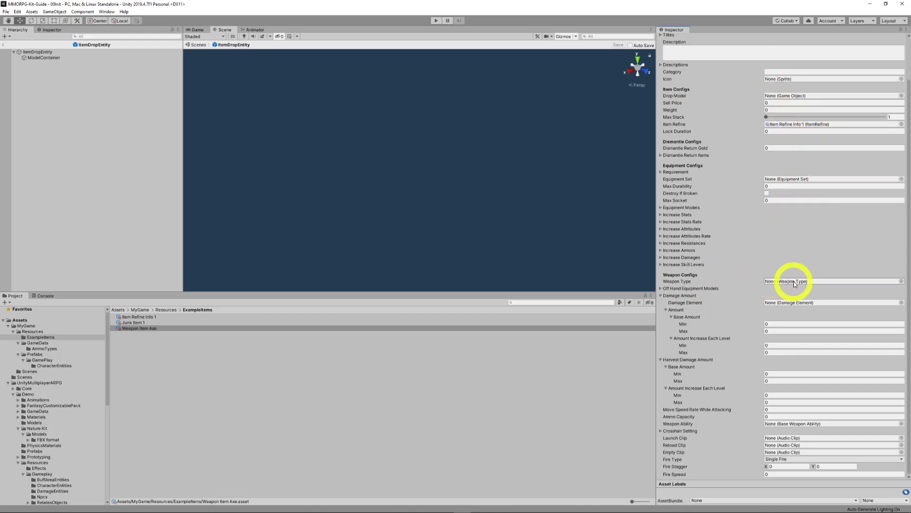
- Create a Weapon Type game data asset named Weapon Type Heavy in the ExampleItems folder
right_click(199, 376)
mouse_move(228, 200)
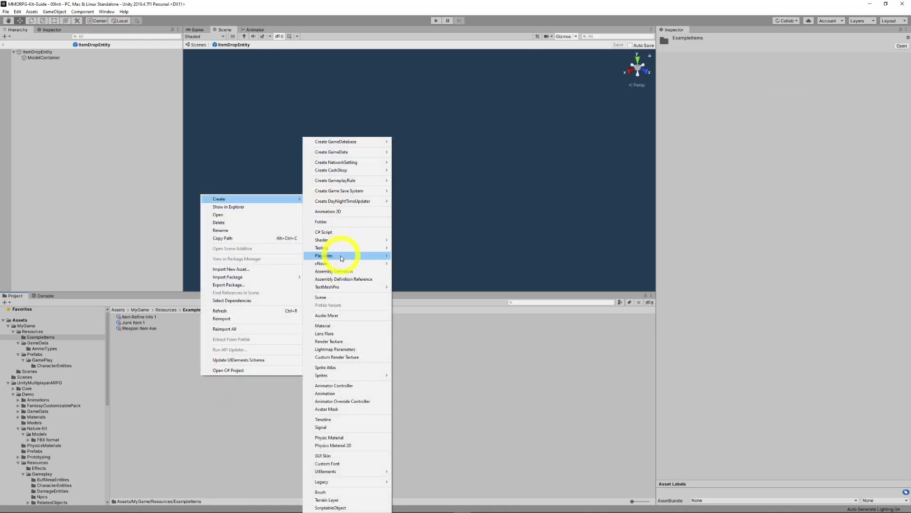
mouse_move(332, 151)
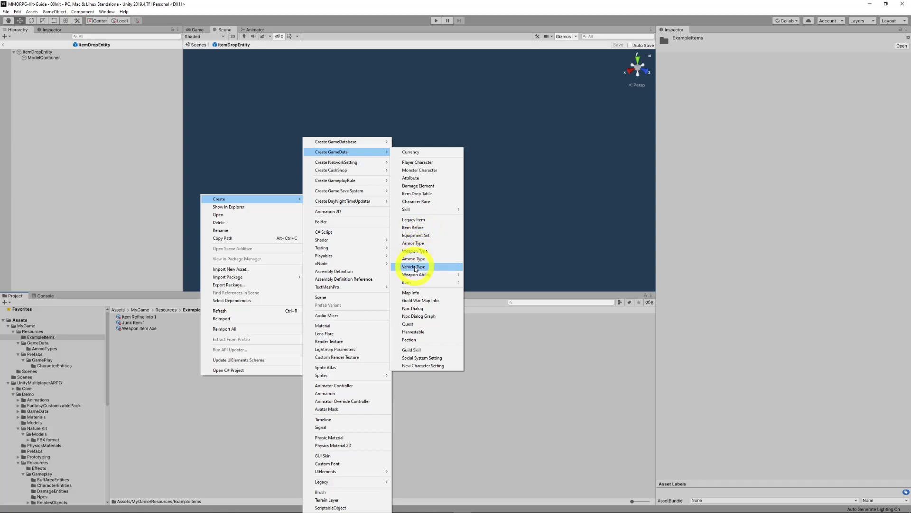
left_click(415, 251)
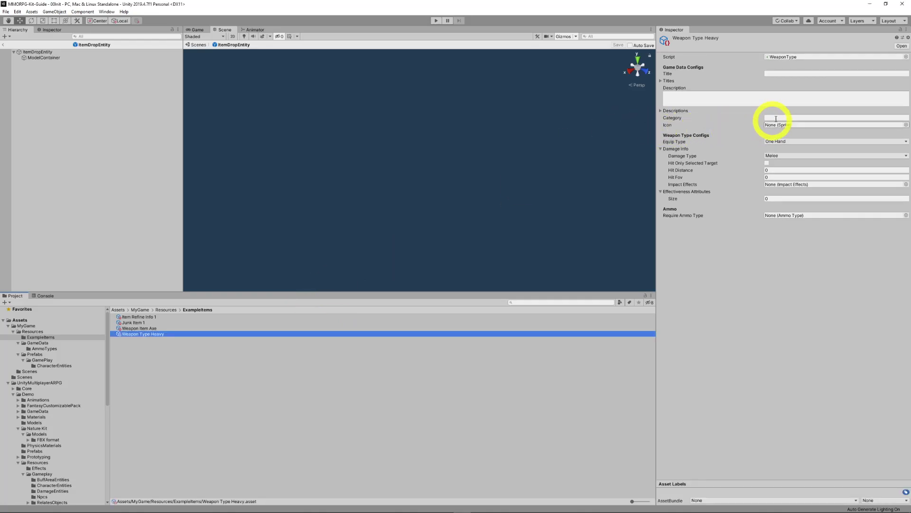
- Set the heavy weapon type's equip type to Two Hand and enable Hit Only Selected Target
left_click(787, 165)
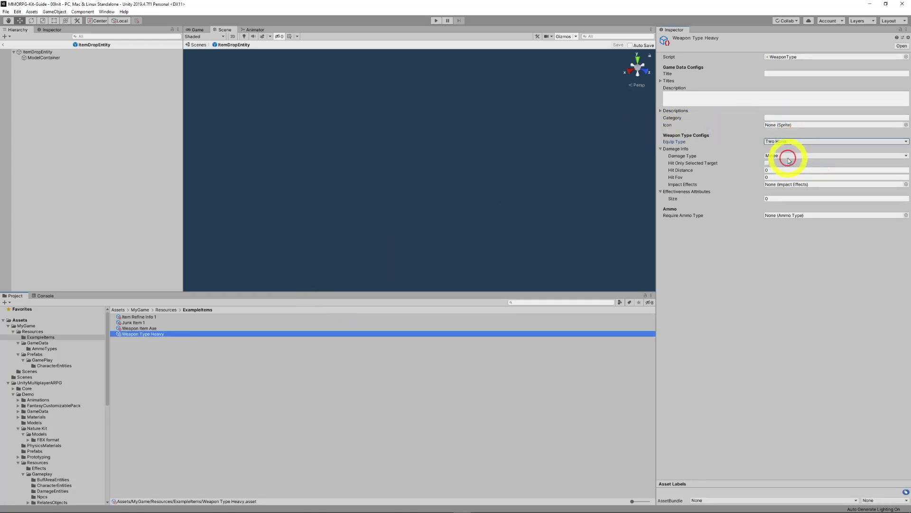
left_click(766, 163)
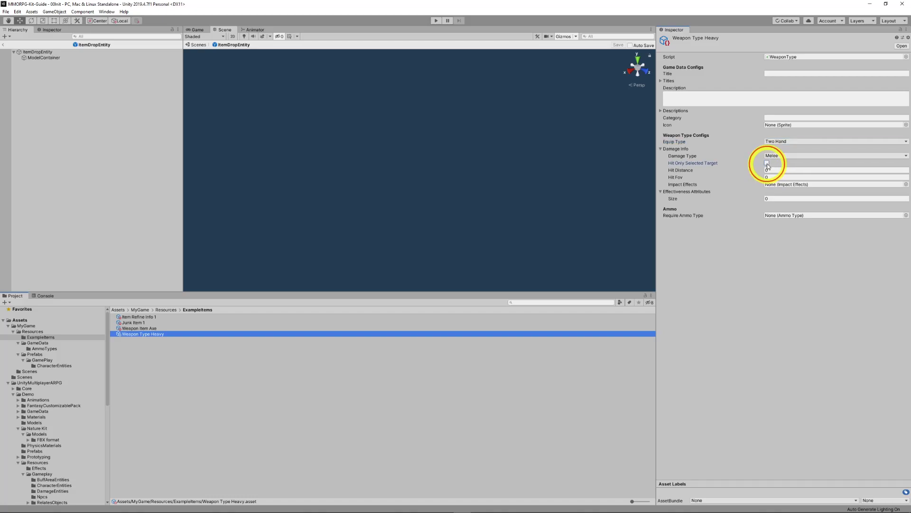
- Try a single effectiveness attribute entry on the heavy weapon type, and reset the list size to 0
left_click(772, 199)
type("1")
key("Return")
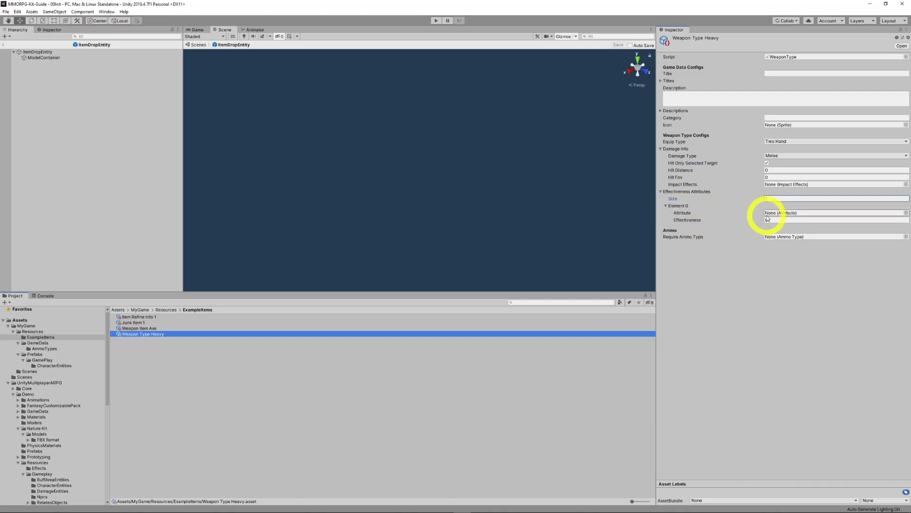
type("0")
key("Return")
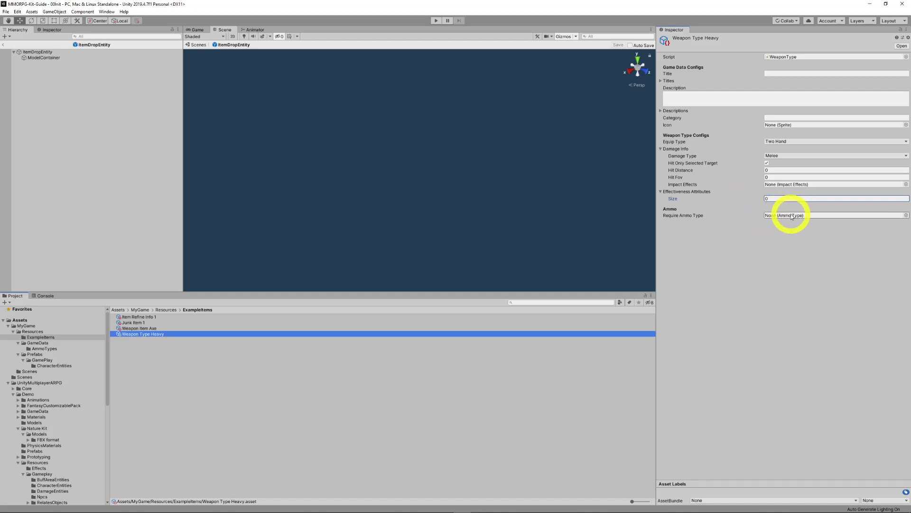
- Create an Ammo Type game data asset named Ammo Type Love in the ExampleItems folder and title it Love
left_click(227, 356)
right_click(189, 356)
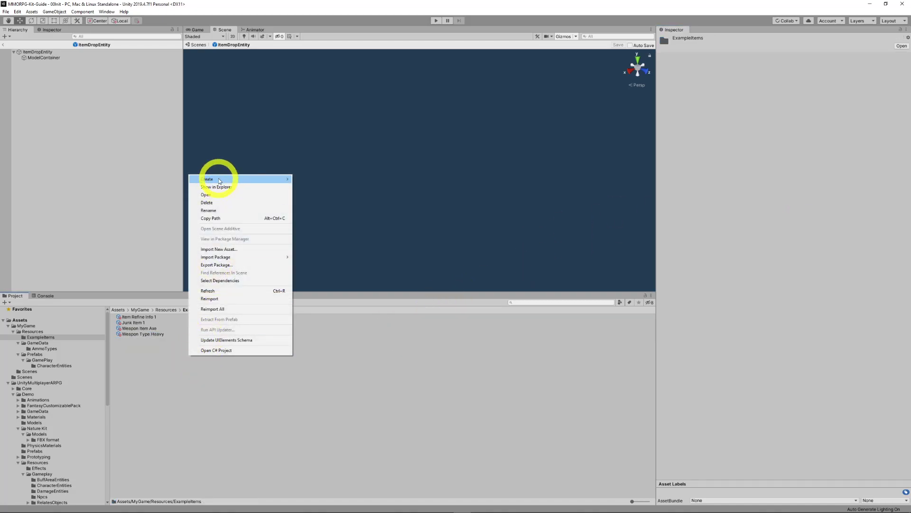
mouse_move(223, 179)
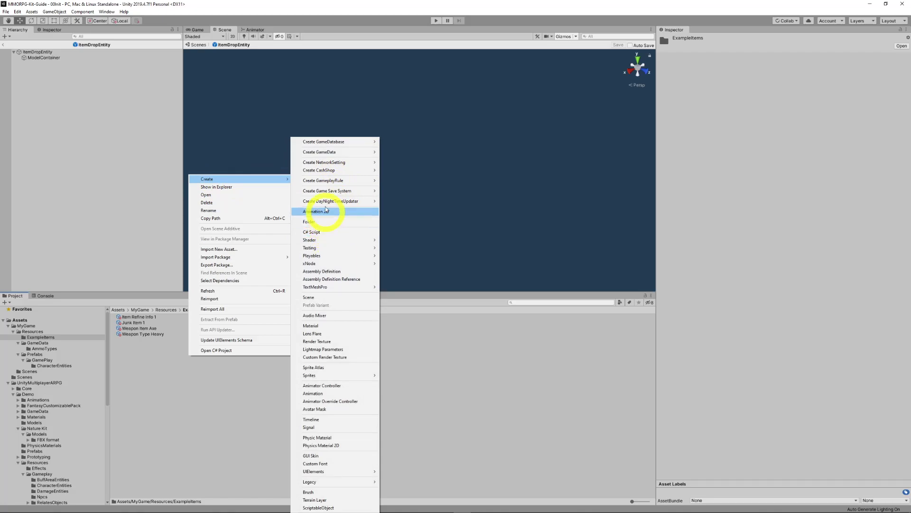
mouse_move(327, 153)
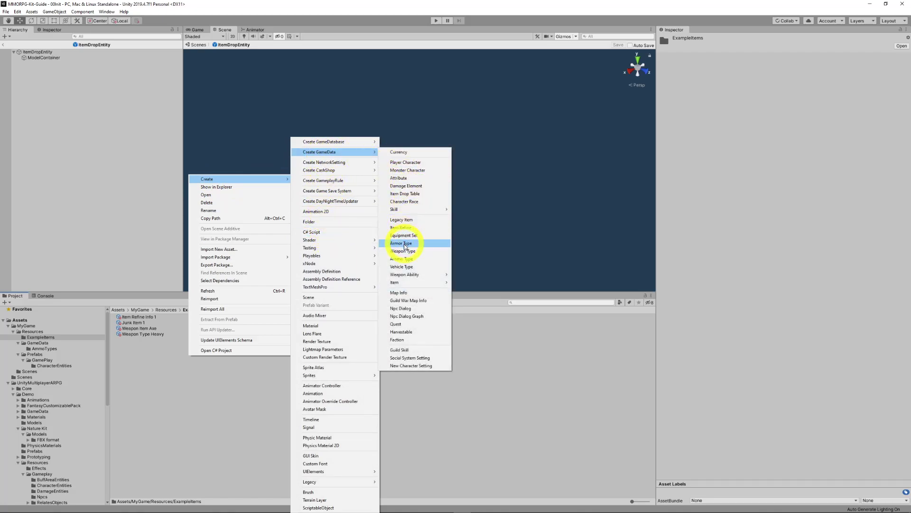
left_click(401, 259)
key("End")
type("Love")
key("Return")
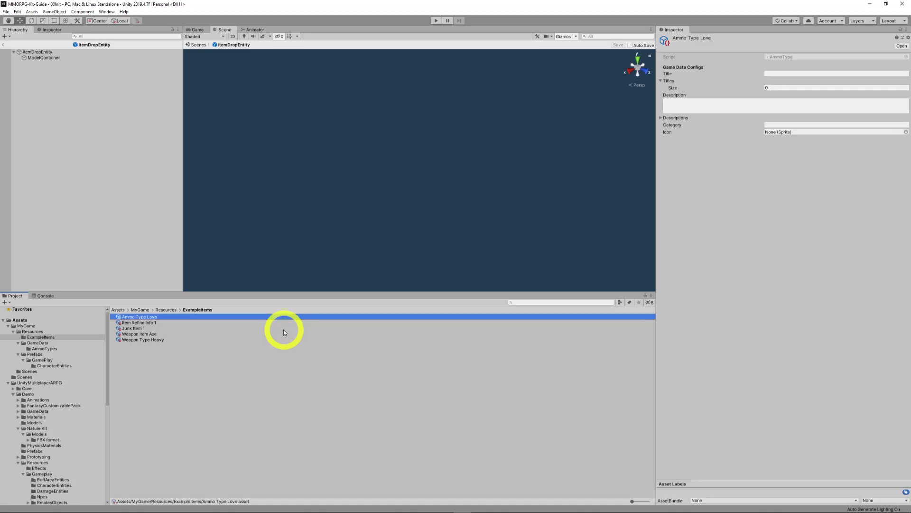
left_click(779, 74)
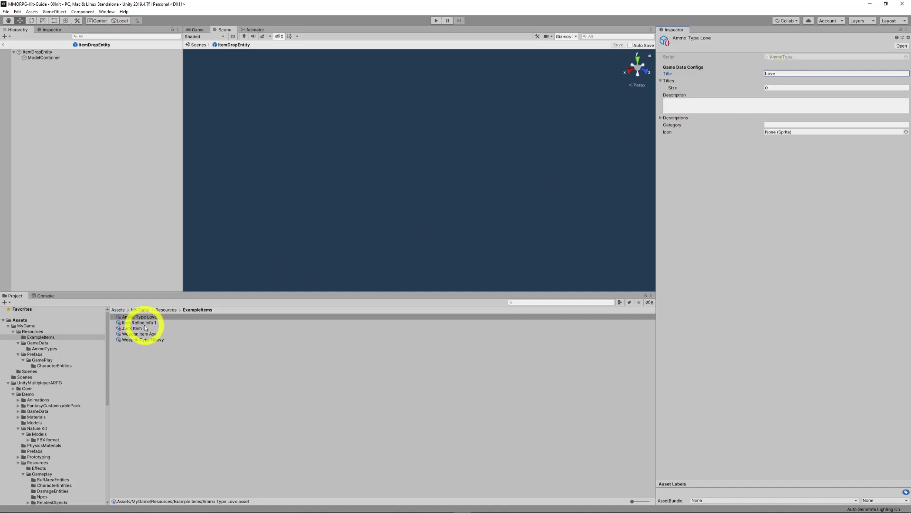
- Create an Ammo Item game data asset named Ammo Item Love1 in the ExampleItems folder
right_click(141, 360)
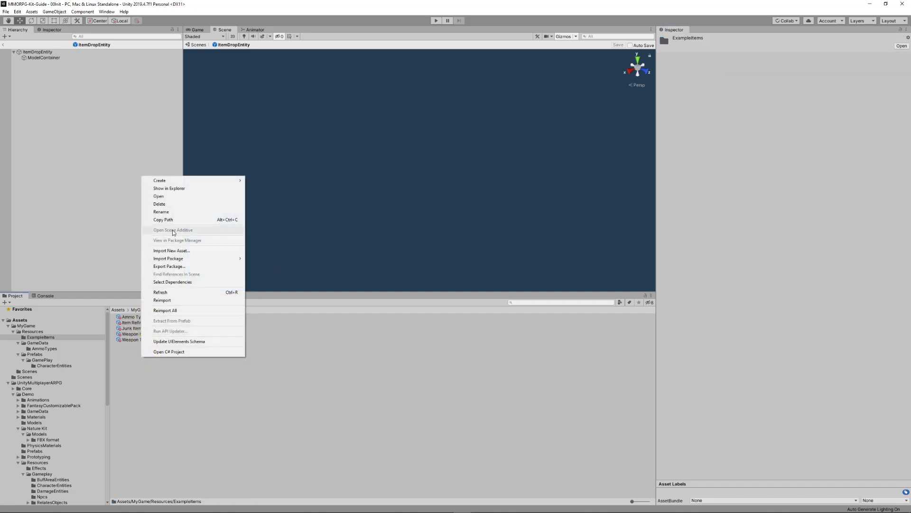
mouse_move(163, 180)
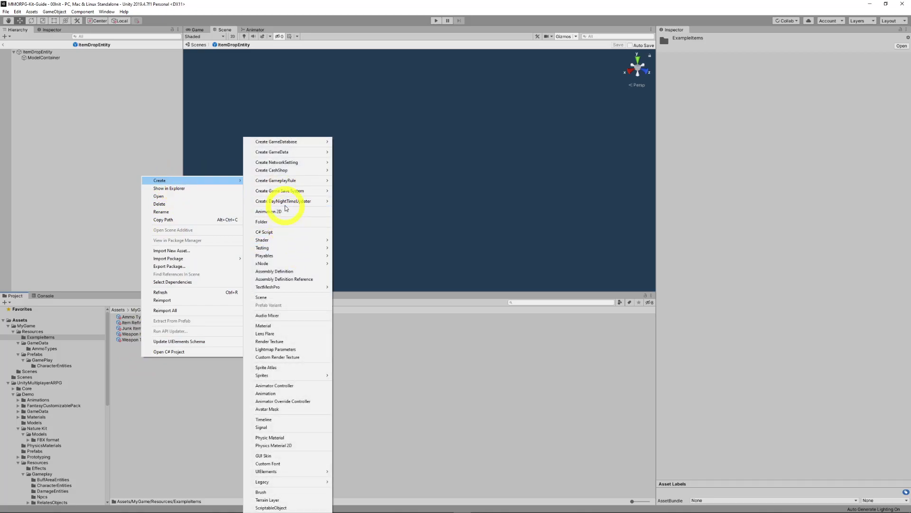
mouse_move(273, 152)
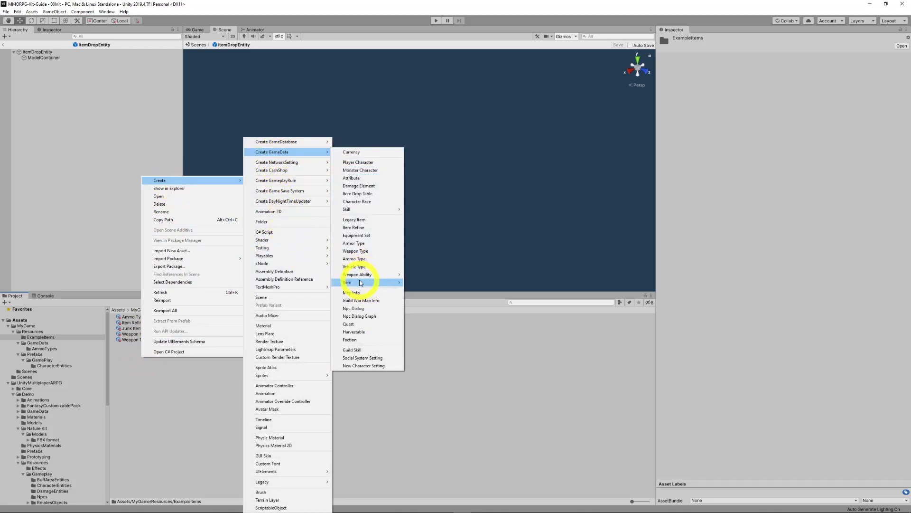
mouse_move(360, 283)
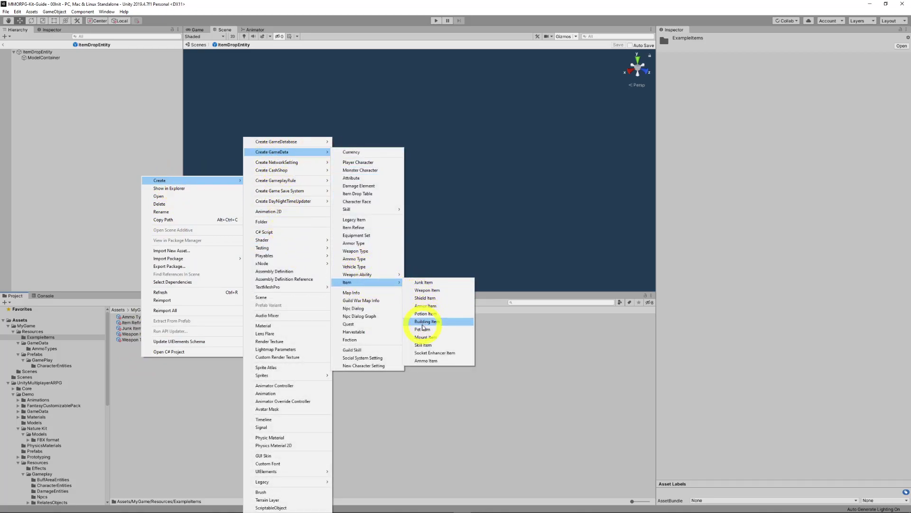
left_click(426, 361)
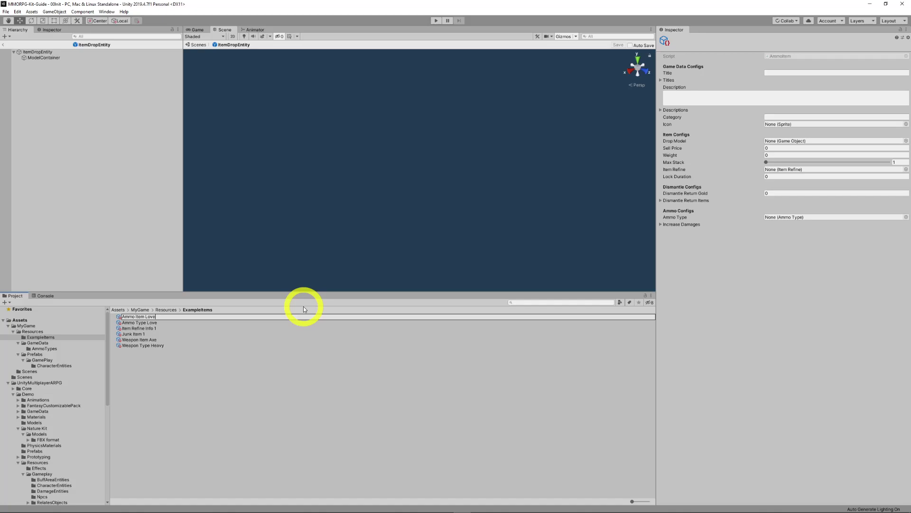
type("1")
key("Return")
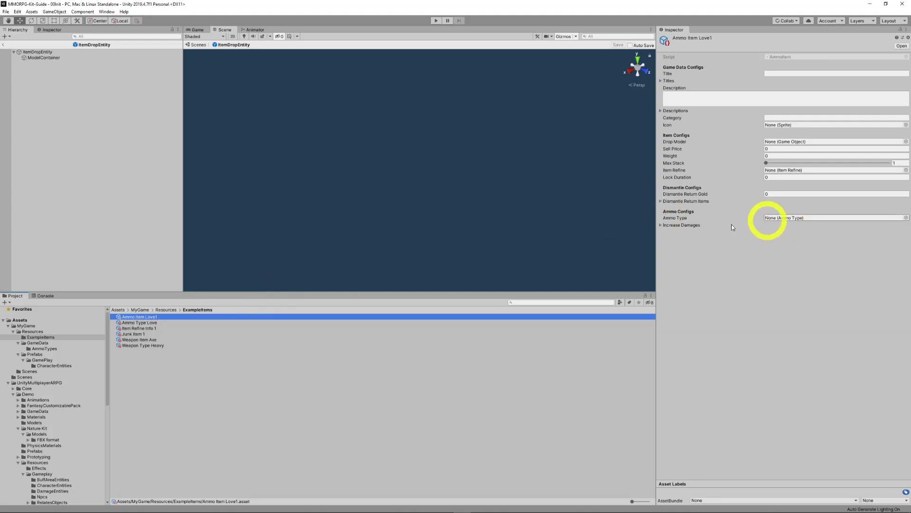
- Assign Ammo Type Love as the ammo item's ammo type and add one Increase Damages entry
left_click_drag(143, 323, 803, 216)
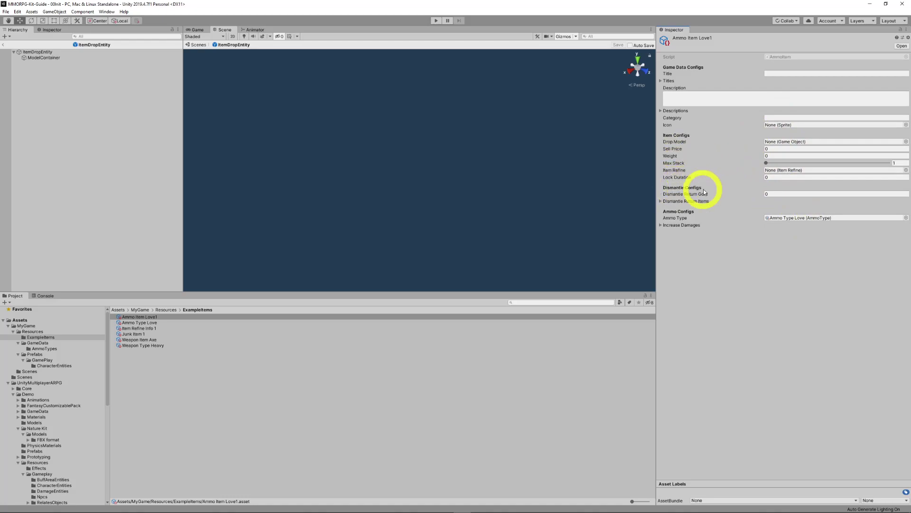
left_click(661, 225)
left_click(782, 233)
type("1")
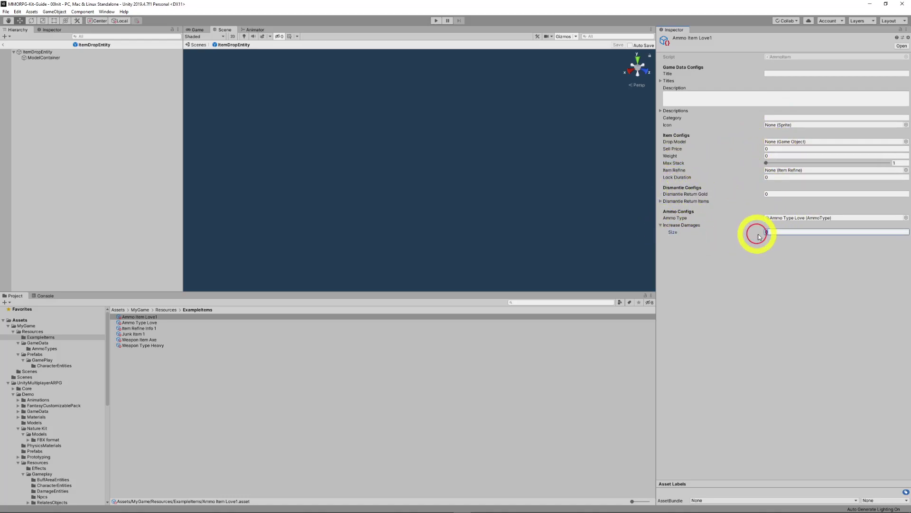
key("Return")
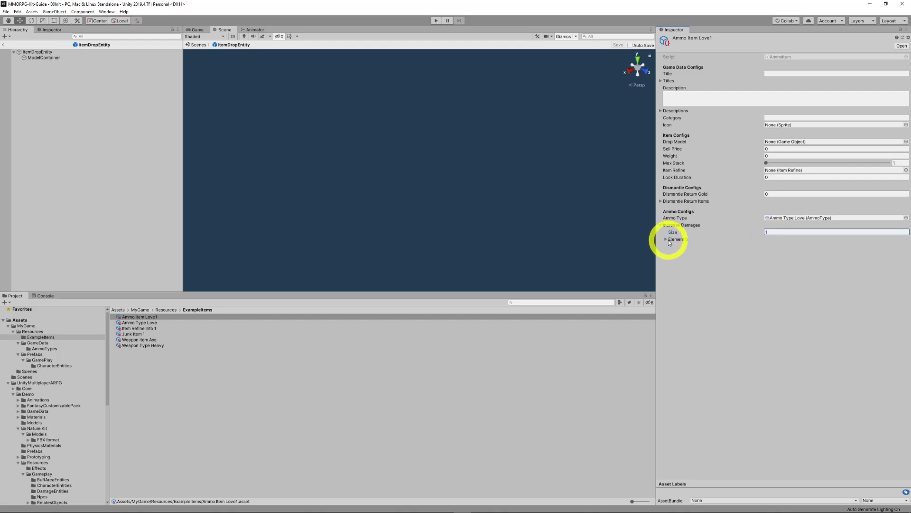
left_click(667, 240)
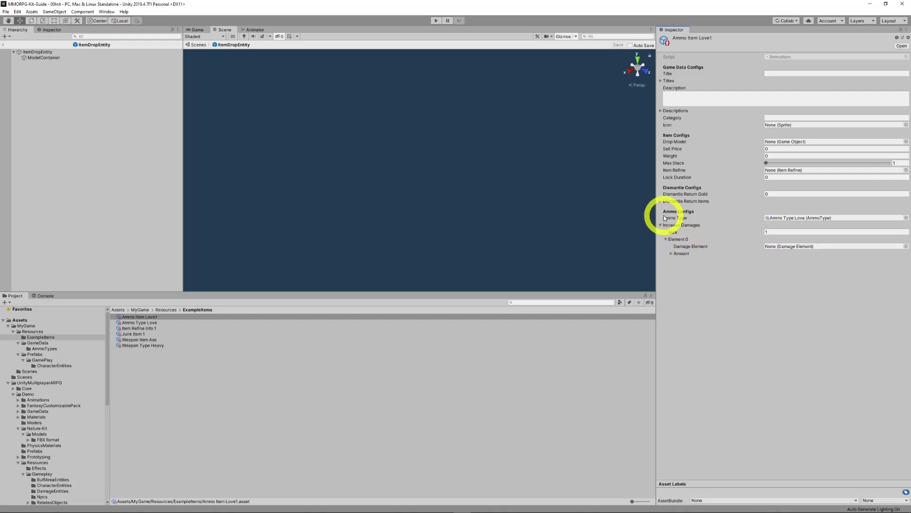
- Assign Weapon Type Heavy as the weapon type of Weapon Item Axe
left_click(143, 339)
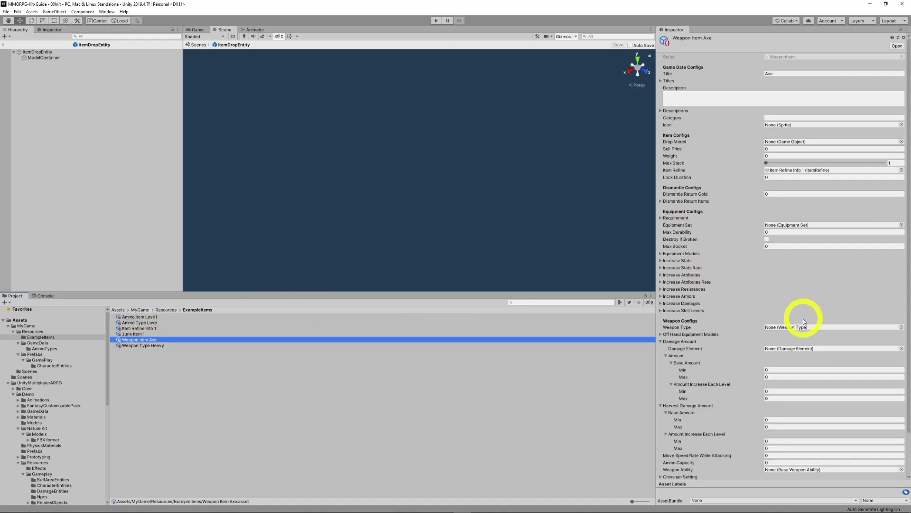
scroll(797, 422, "down", 3)
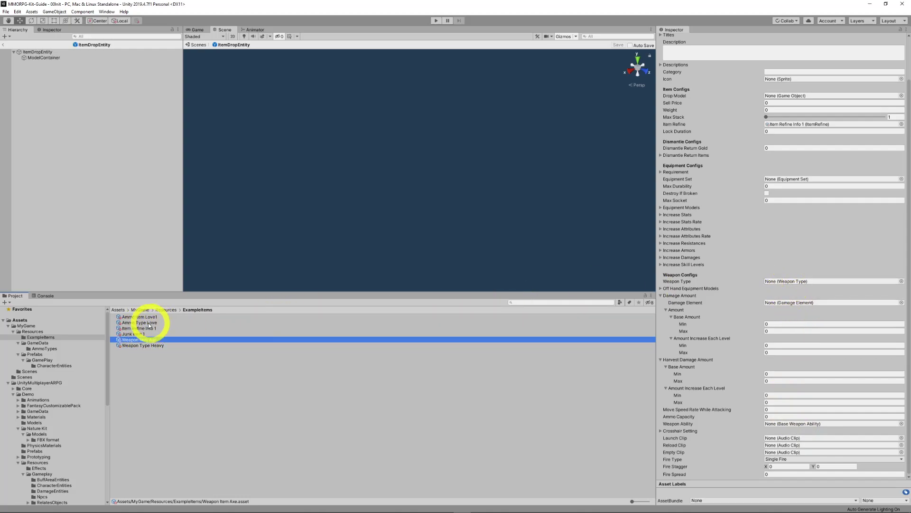
left_click_drag(138, 323, 197, 330)
left_click_drag(147, 345, 783, 284)
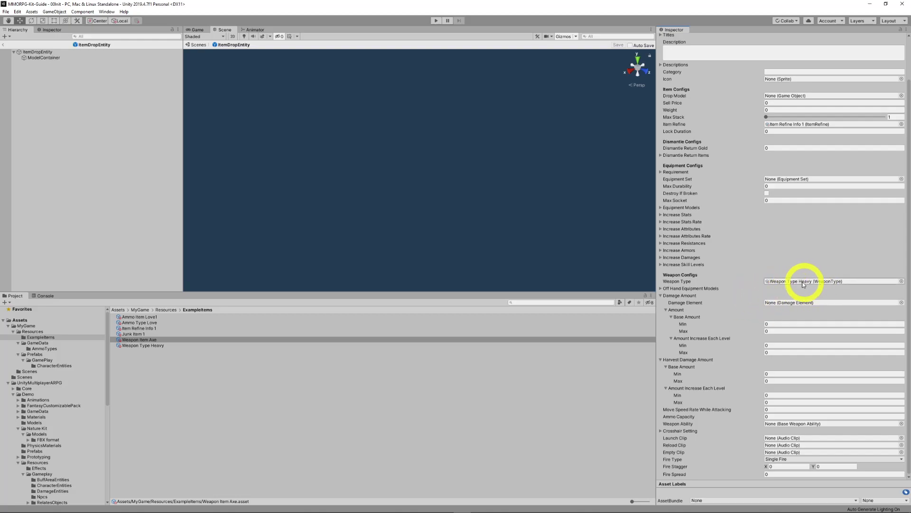
- Set Ammo Type Love as the required ammo type of Weapon Type Heavy
double_click(798, 282)
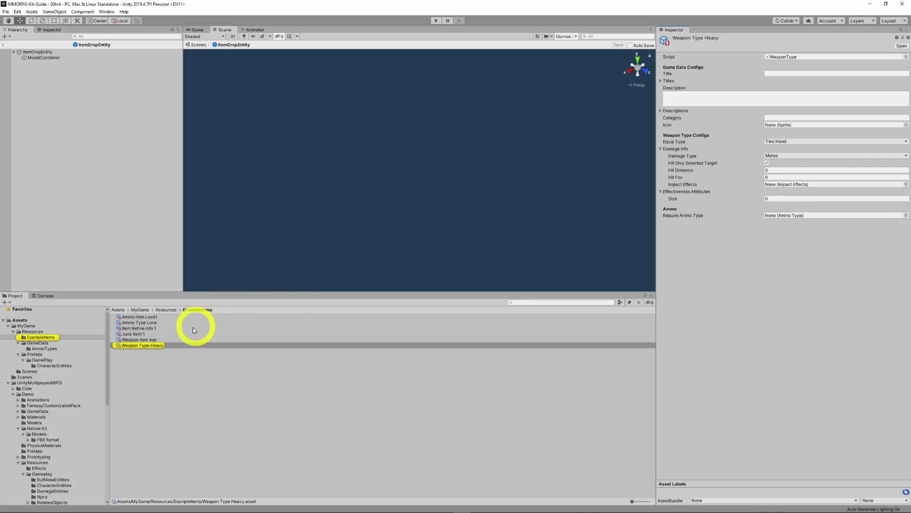
left_click_drag(143, 343, 805, 218)
double_click(800, 216)
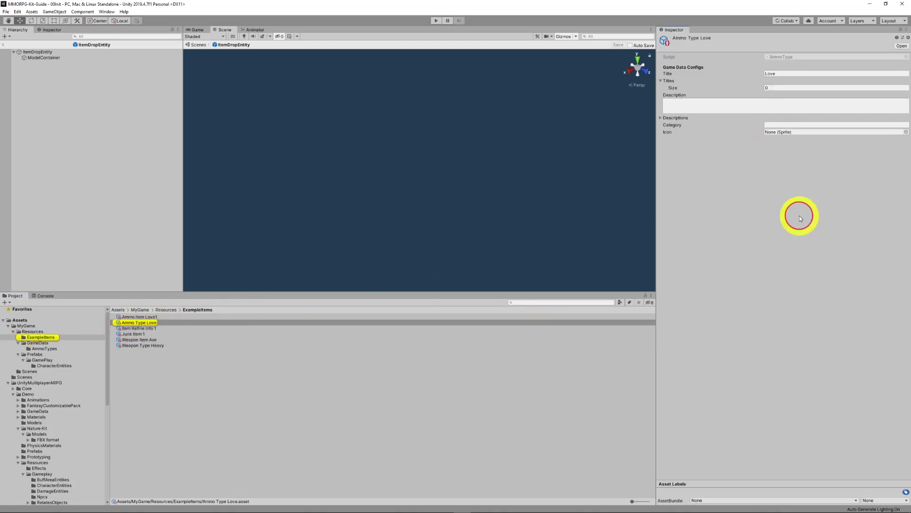
- Review how the ammo item, ammo type, axe weapon item and heavy weapon type reference each other
left_click(132, 317)
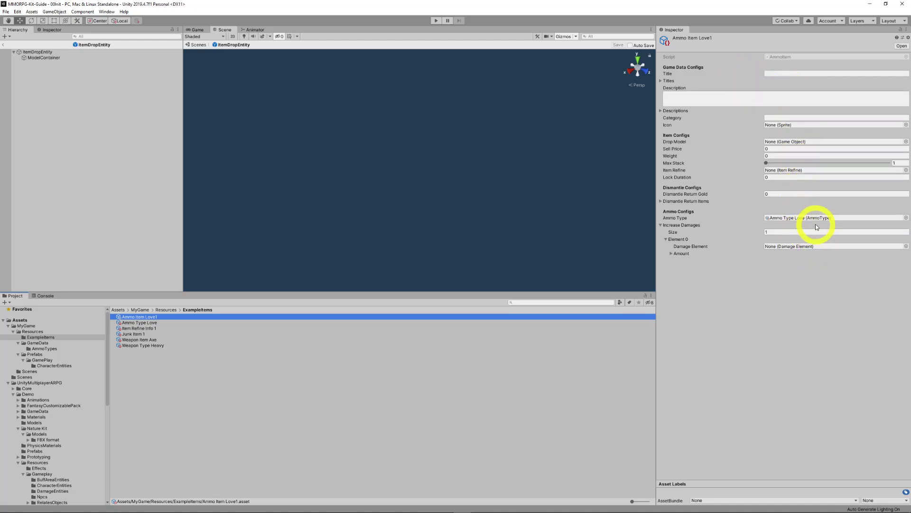
left_click(135, 339)
double_click(814, 327)
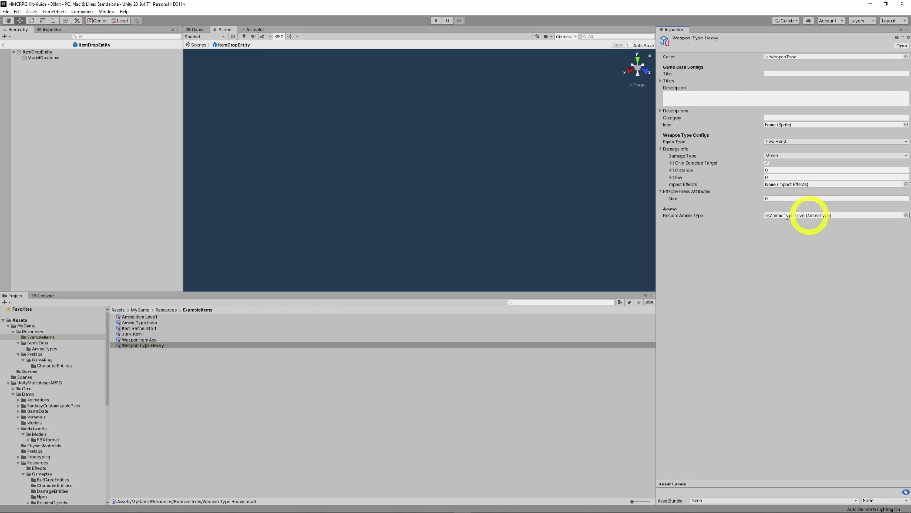
left_click(140, 316)
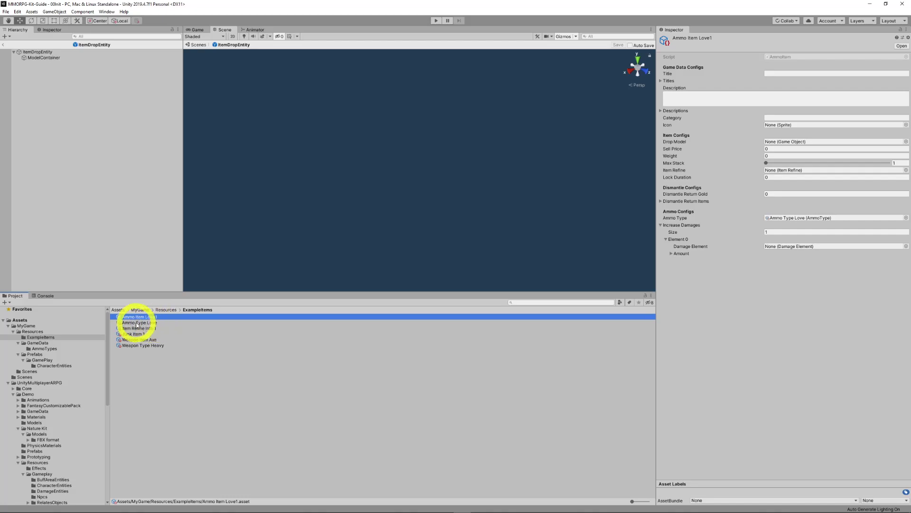
left_click(153, 323)
left_click(137, 339)
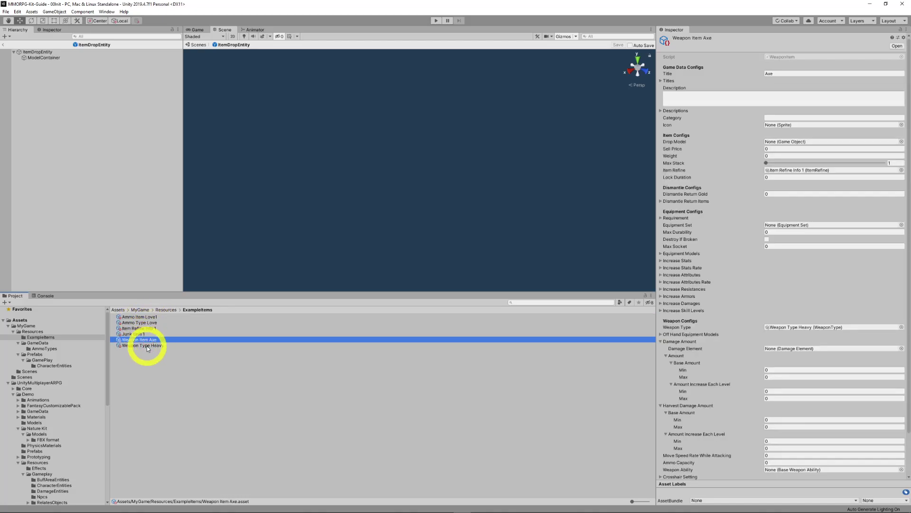
left_click(147, 346)
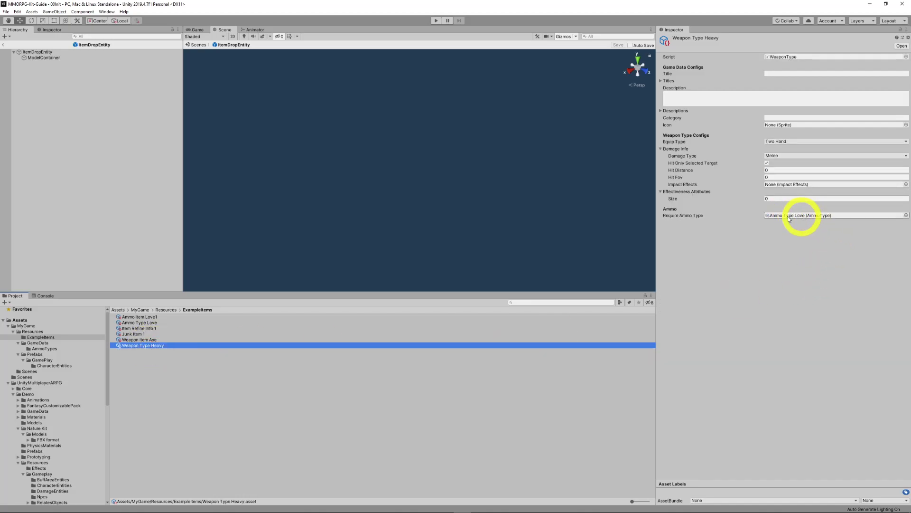
- Set Weapon Item Axe's damage increase for each level to a minimum of 0.1 and a maximum of 0.2
left_click(155, 340)
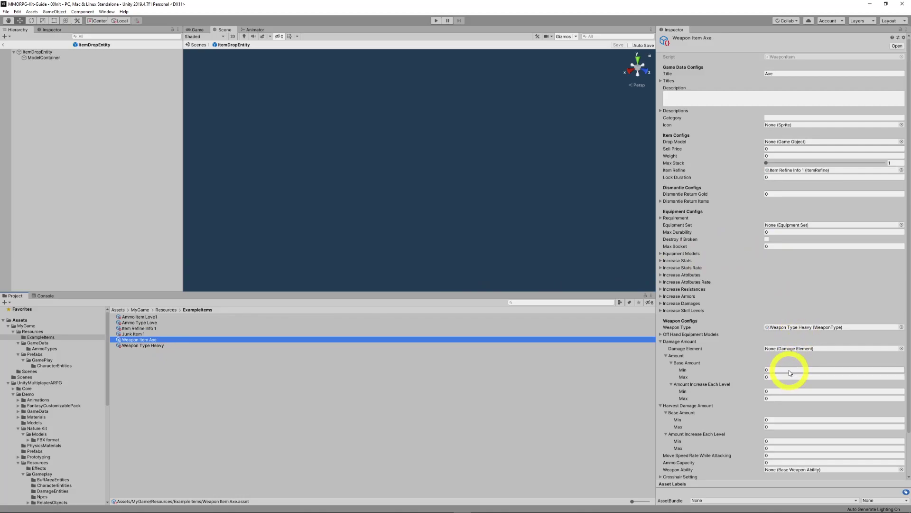
scroll(790, 369, "down", 2)
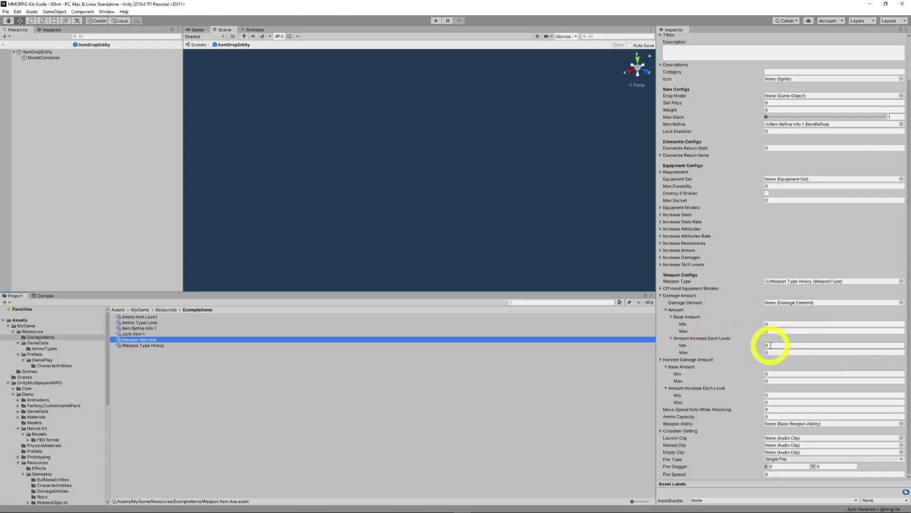
left_click(764, 345)
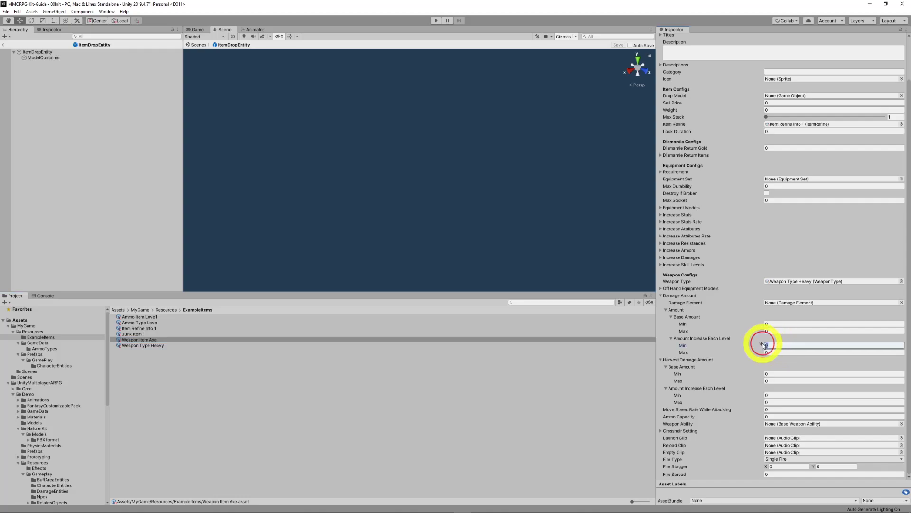
left_click(748, 352)
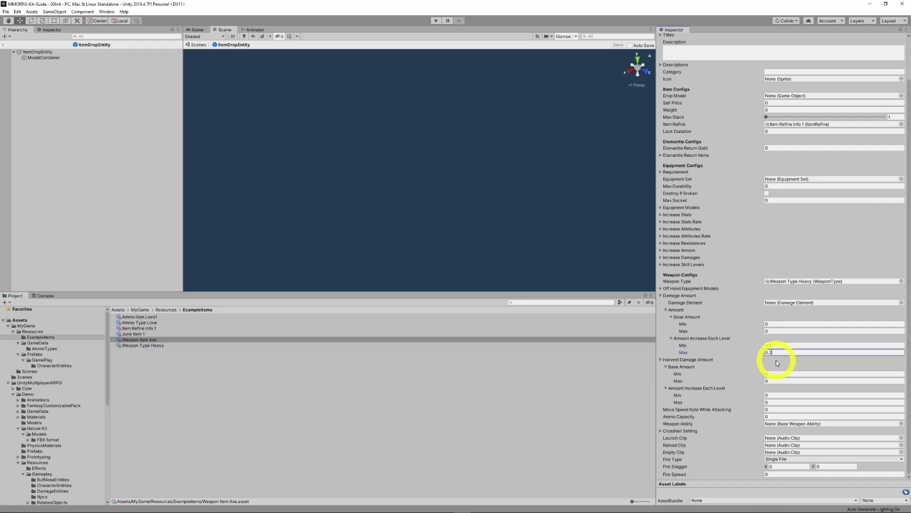
- Check the axe's linked Item Refine Info 1 and set the axe's base damage amount to minimum 1 and maximum 2
double_click(800, 124)
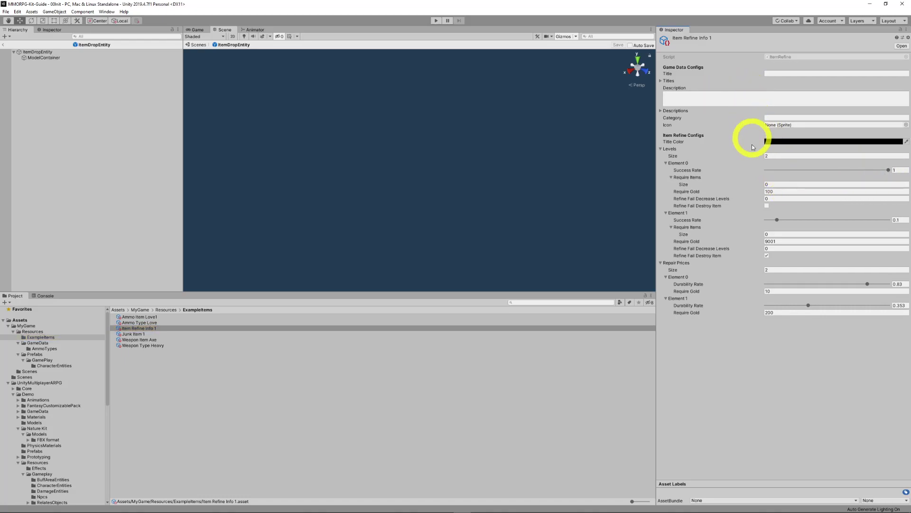
left_click(142, 340)
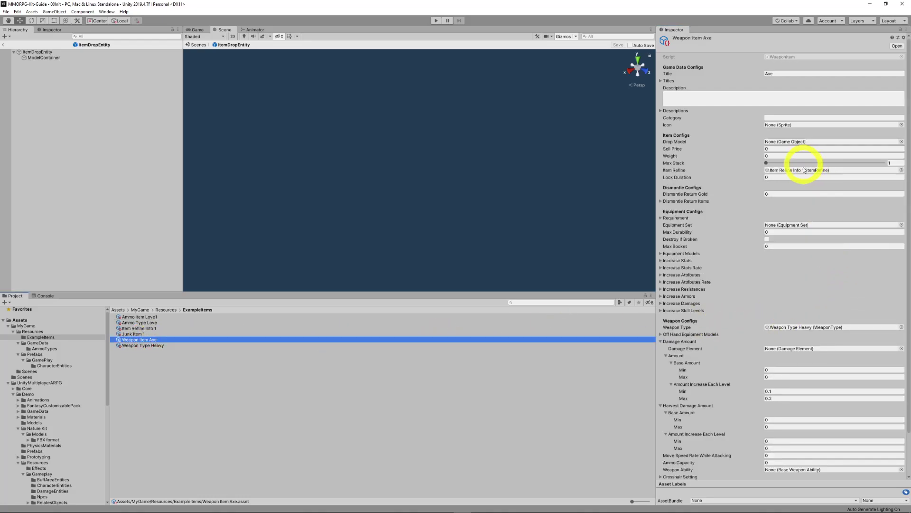
left_click(771, 370)
type("1")
left_click(746, 377)
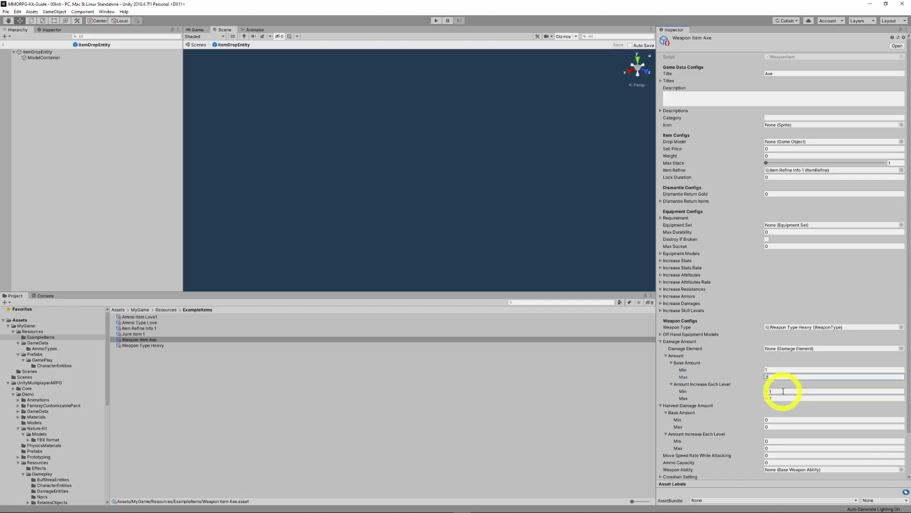
scroll(790, 380, "down", 3)
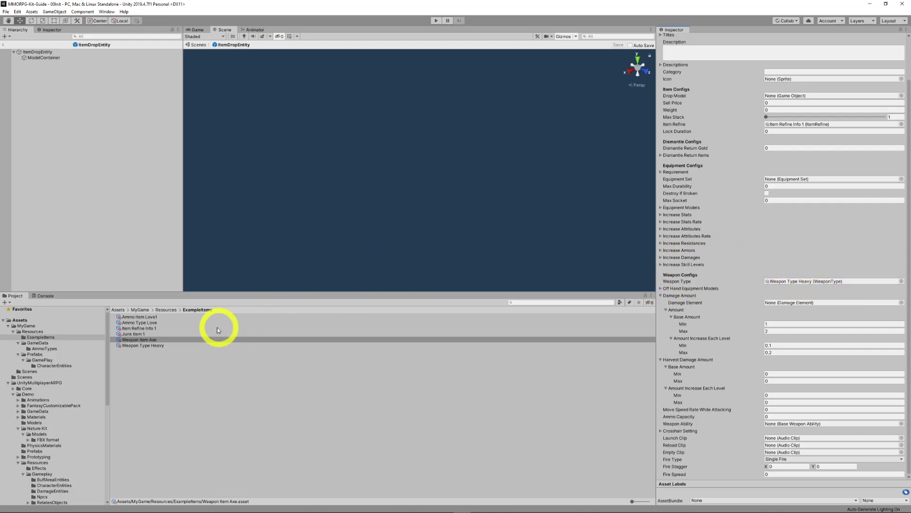
- Open the ItemDropEntity prefab referenced by the scene's GameInstance and examine its ModelContainer, placeholder and drop settings
left_click(137, 335)
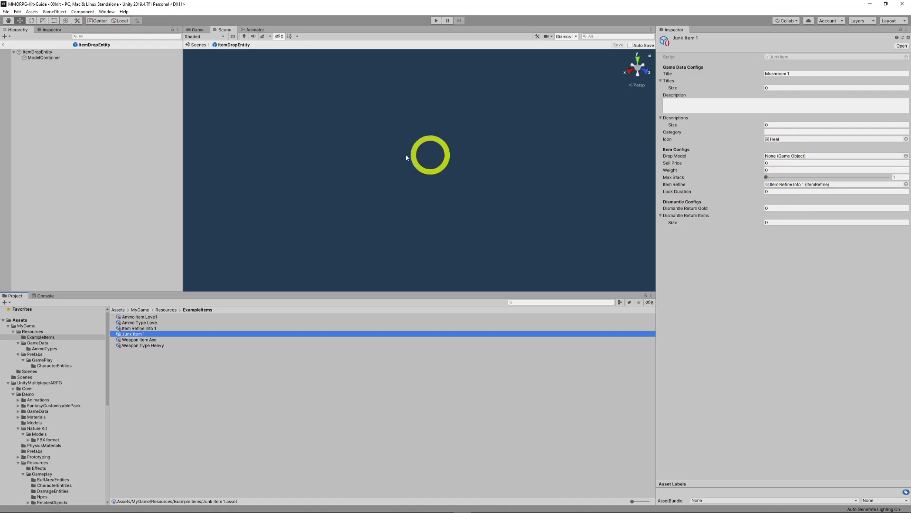
left_click(3, 40)
left_click(42, 77)
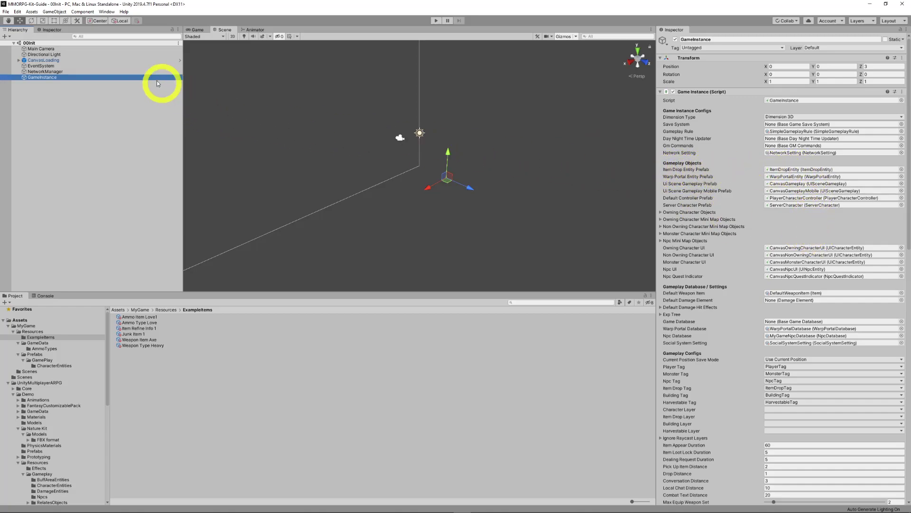
double_click(799, 169)
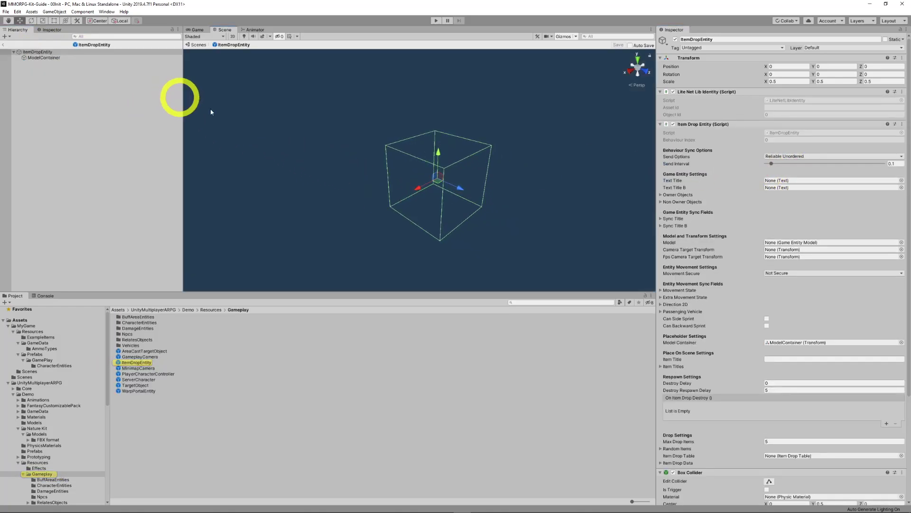
left_click(43, 57)
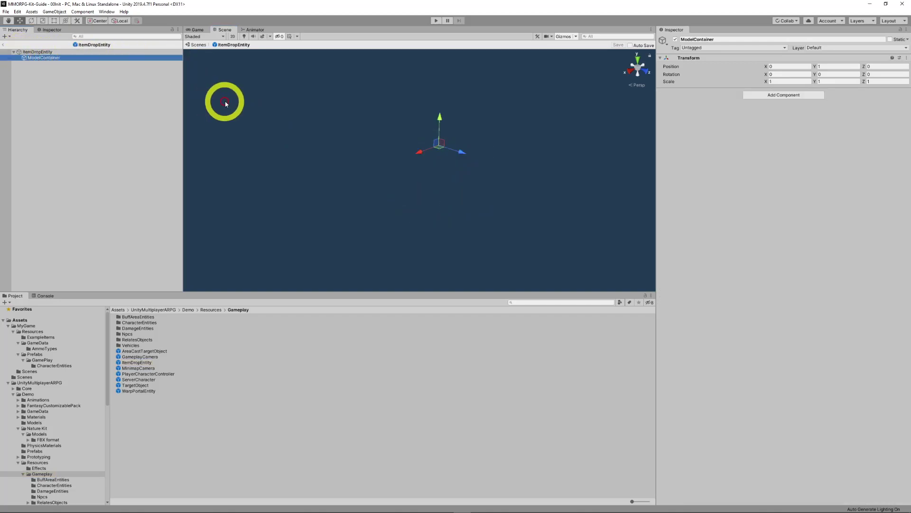
left_click(38, 52)
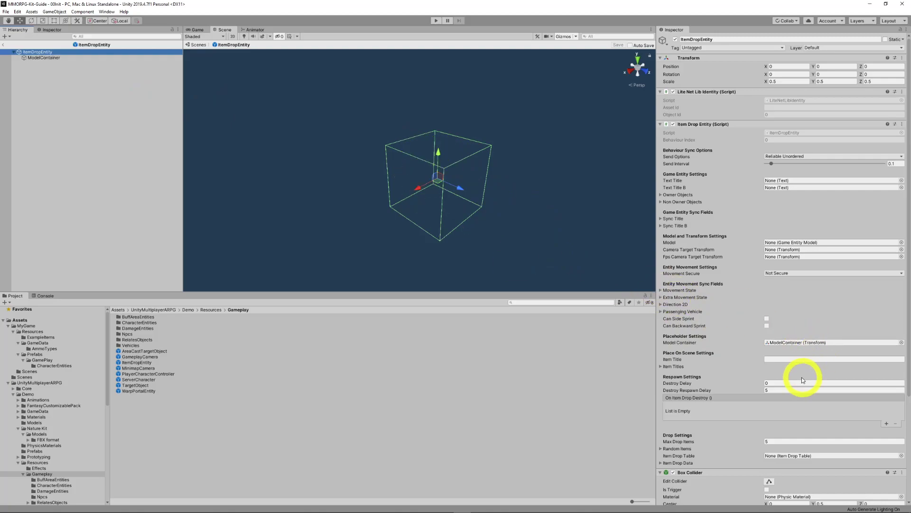
scroll(783, 376, "down", 5)
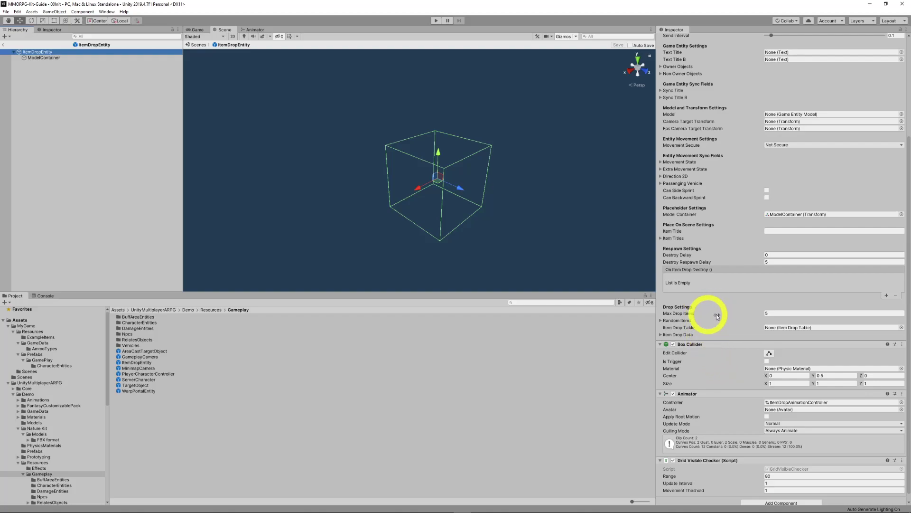
scroll(712, 314, "up", 5)
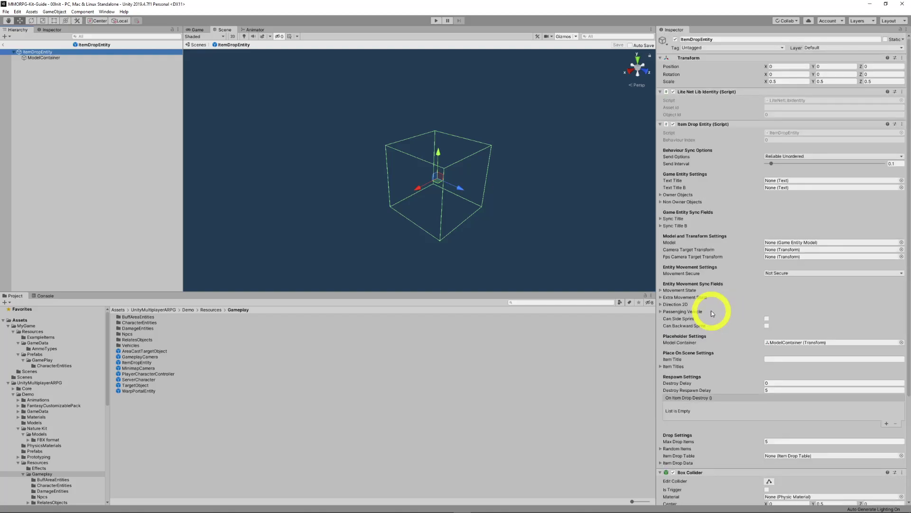
scroll(712, 313, "down", 5)
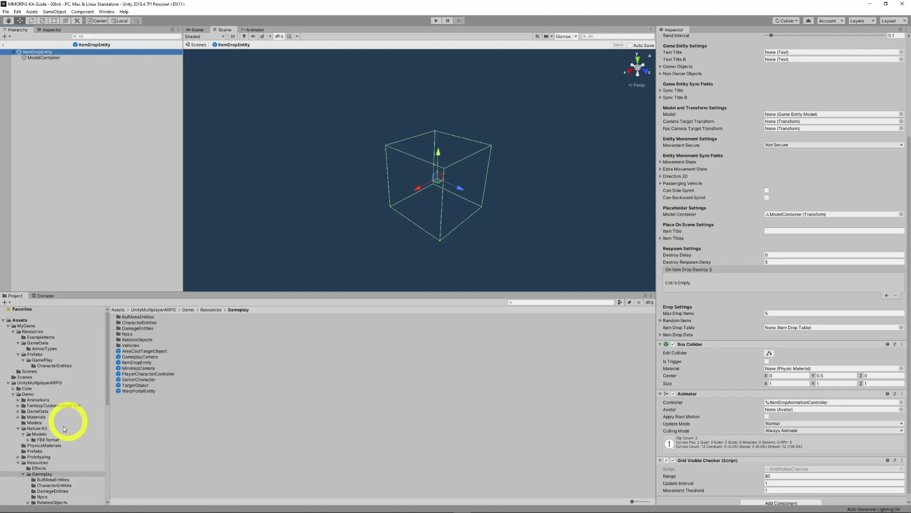
- Add the mushroom_brown model from the Nature Kit FBX format folder to ItemDropEntity as a child of ModelContainer
left_click(39, 433)
left_click(42, 439)
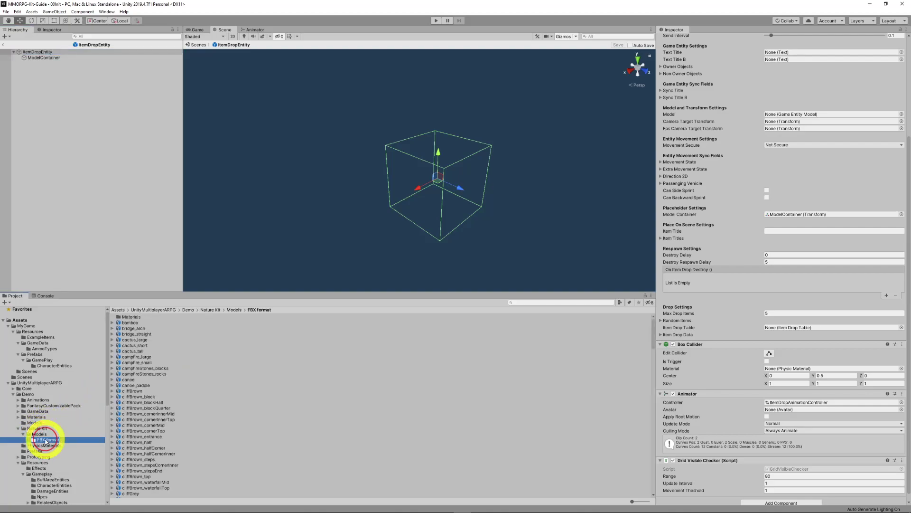
scroll(159, 412, "down", 5)
scroll(159, 412, "down", 5)
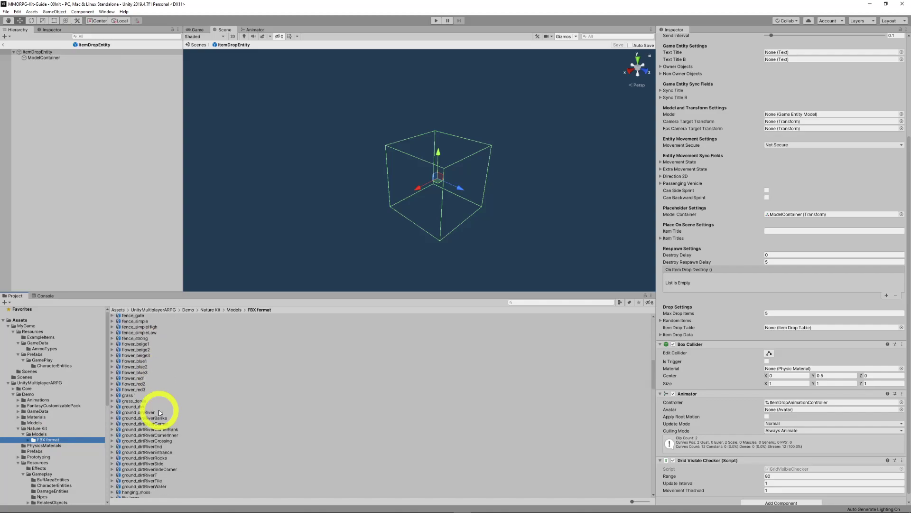
scroll(169, 444, "down", 6)
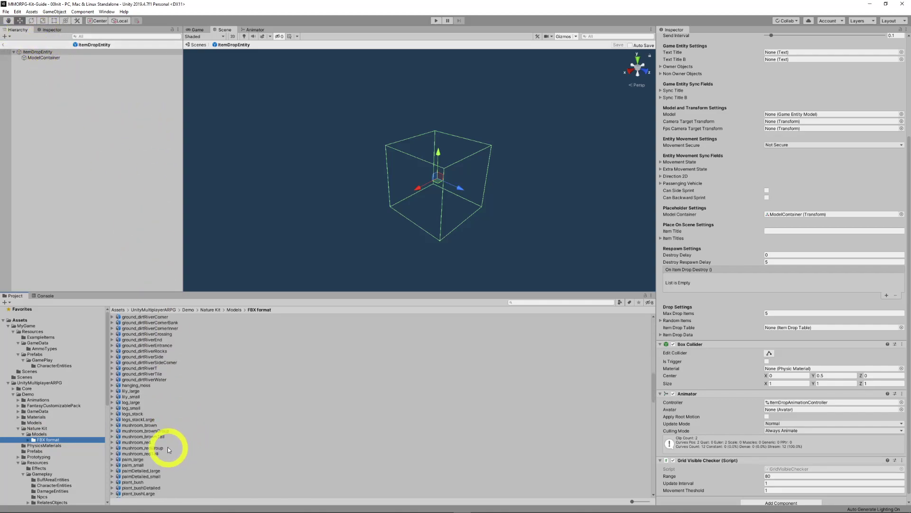
left_click_drag(134, 365, 429, 196)
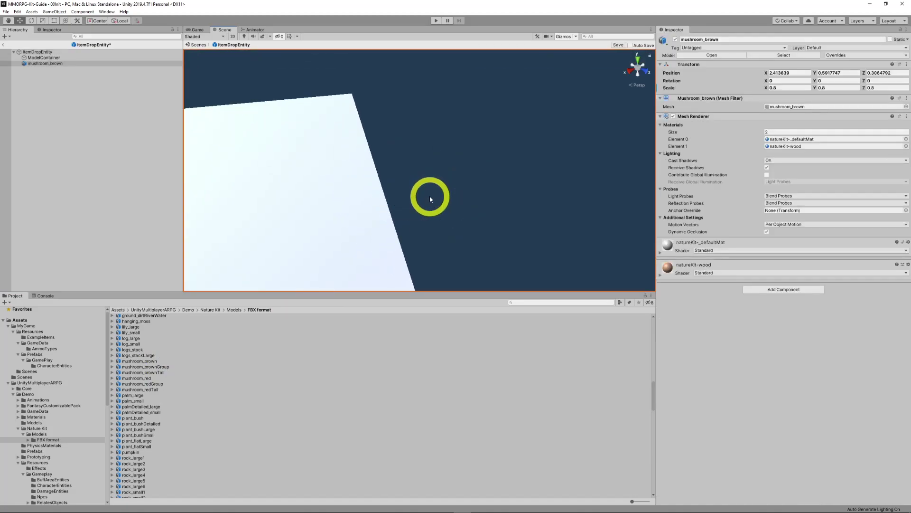
left_click_drag(32, 63, 42, 58)
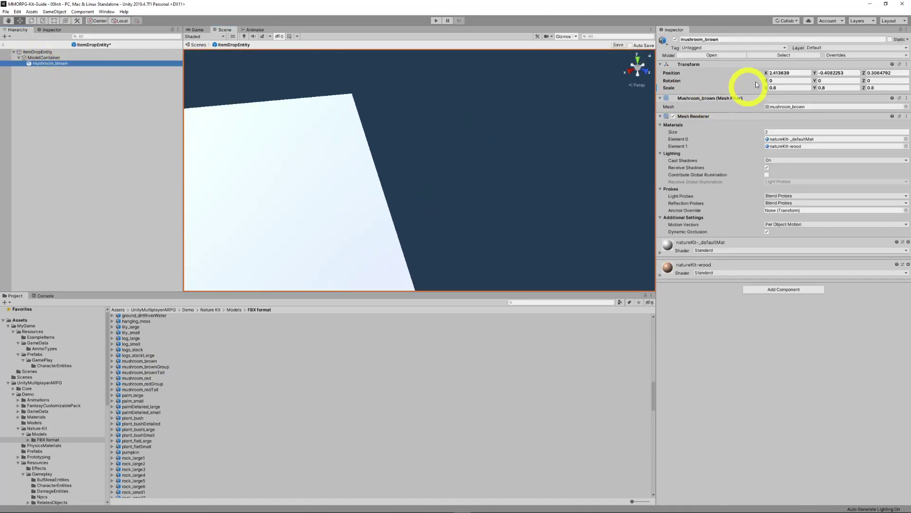
- Reset the Transform of the mushroom_brown model inside ModelContainer
left_click(690, 67)
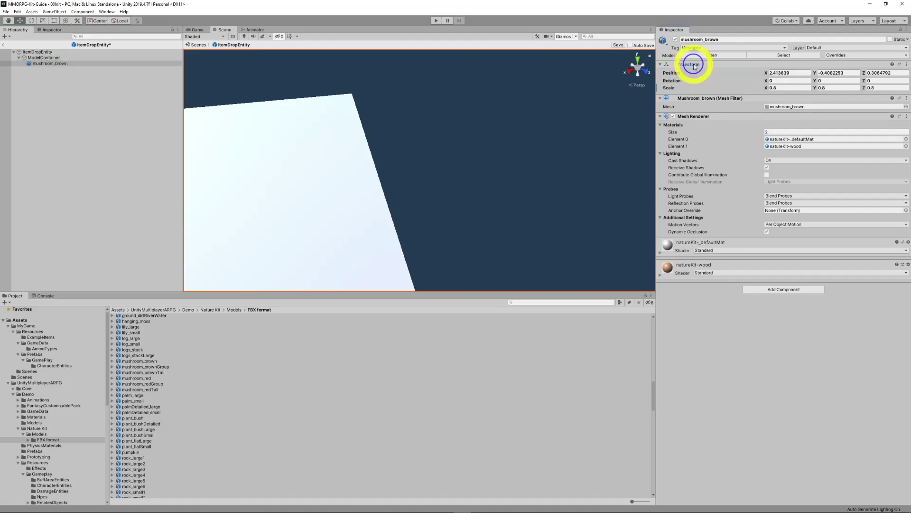
left_click(694, 66)
right_click(694, 66)
left_click(707, 68)
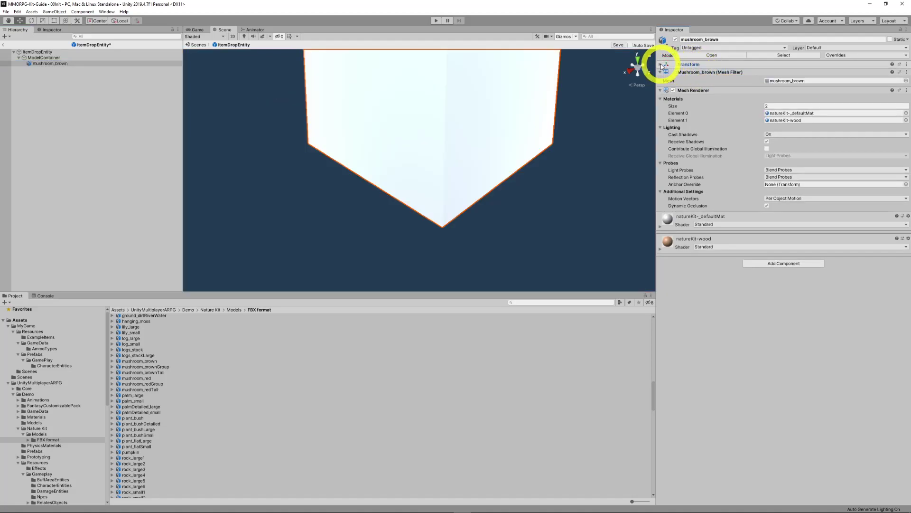
left_click(660, 64)
- Set the mushroom_brown model's scale to 0.2 on the X, Y and Z axes
left_click(779, 87)
type("0.2")
key("Tab")
type("0.2")
key("Tab")
type("0.2")
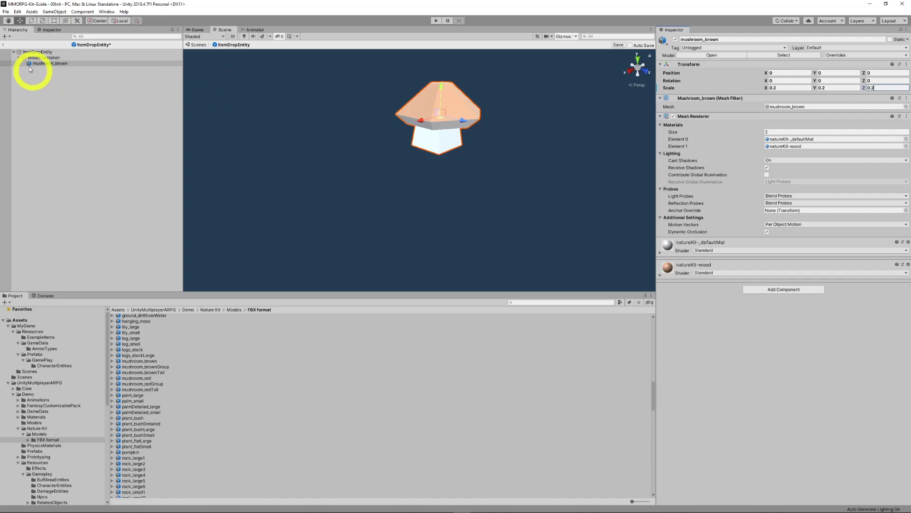
- Lower mushroom_brown to a Y position of about -0.89 so it sits inside ItemDropEntity's box collider
left_click(37, 51)
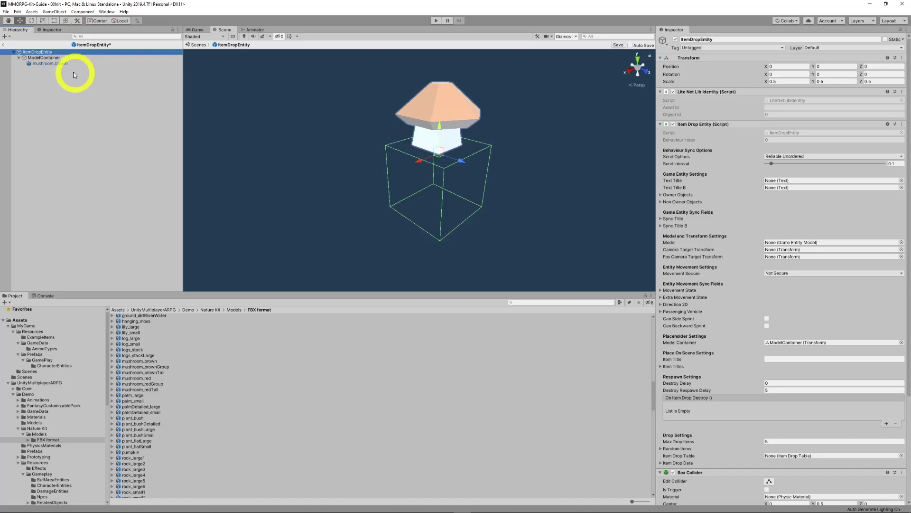
left_click(59, 63)
left_click_drag(442, 87, 441, 125)
left_click(37, 52)
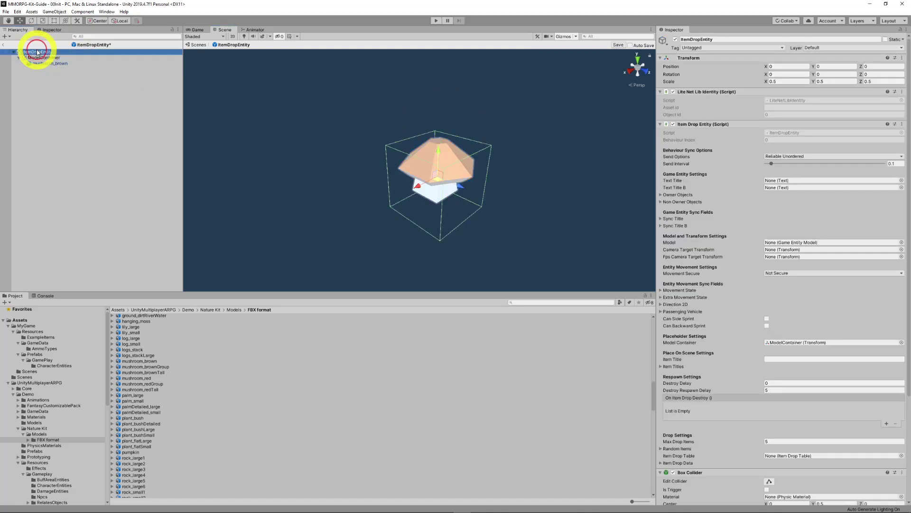
left_click(44, 63)
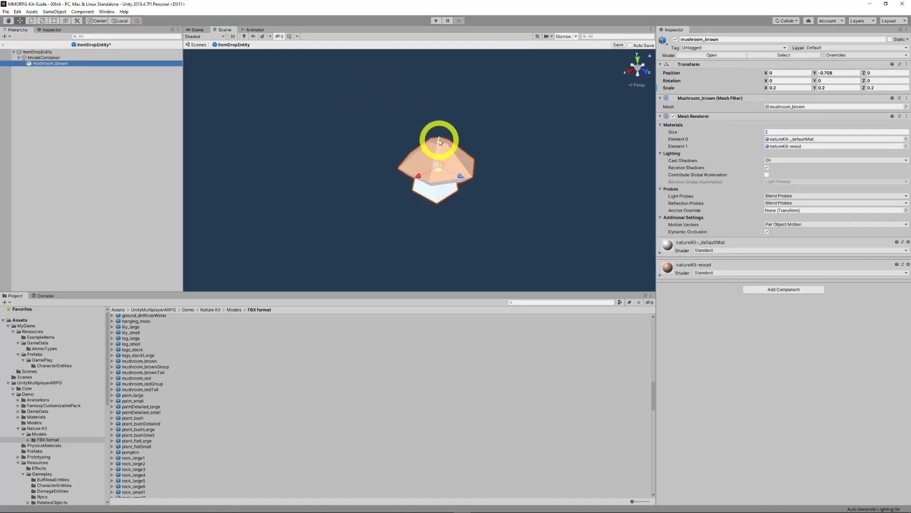
left_click_drag(440, 139, 439, 144)
left_click(37, 51)
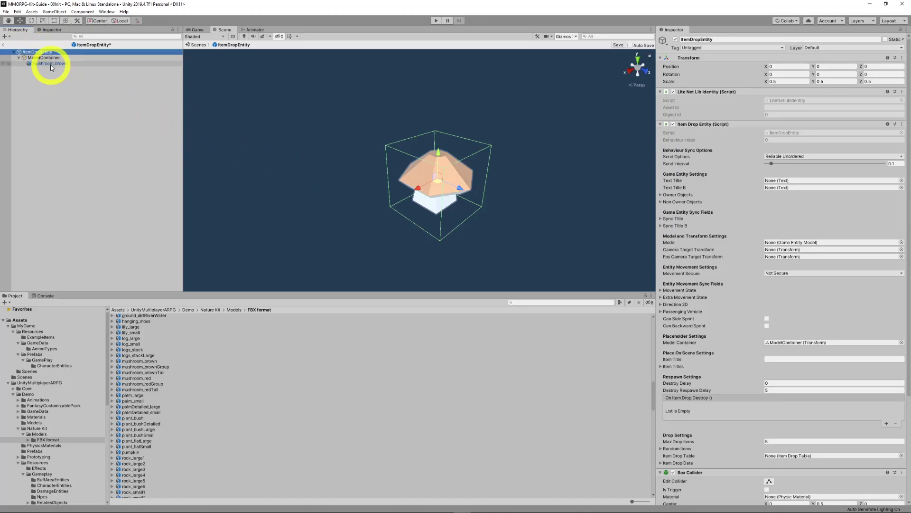
- Create a prefab variant of mushroom_brown in the ExampleItems folder and open it, discarding the changes to ItemDropEntity
left_click(35, 337)
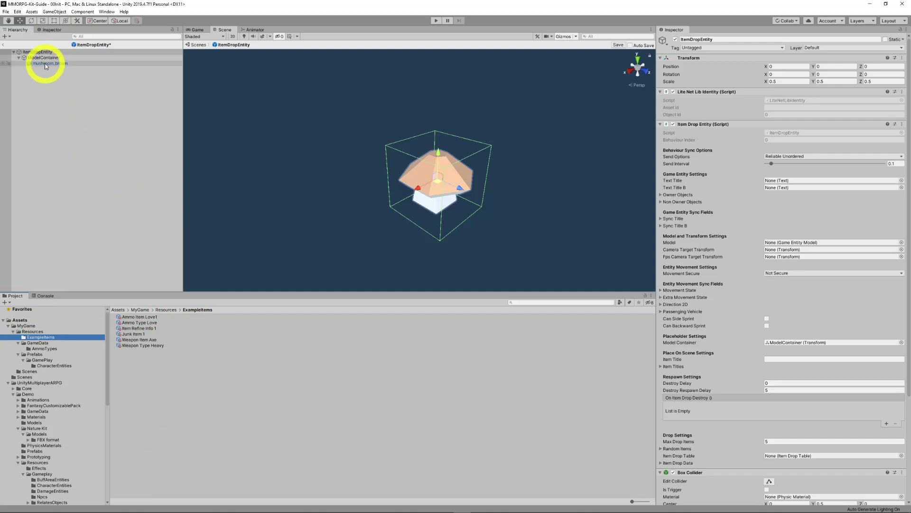
left_click(64, 63)
left_click_drag(63, 63, 144, 359)
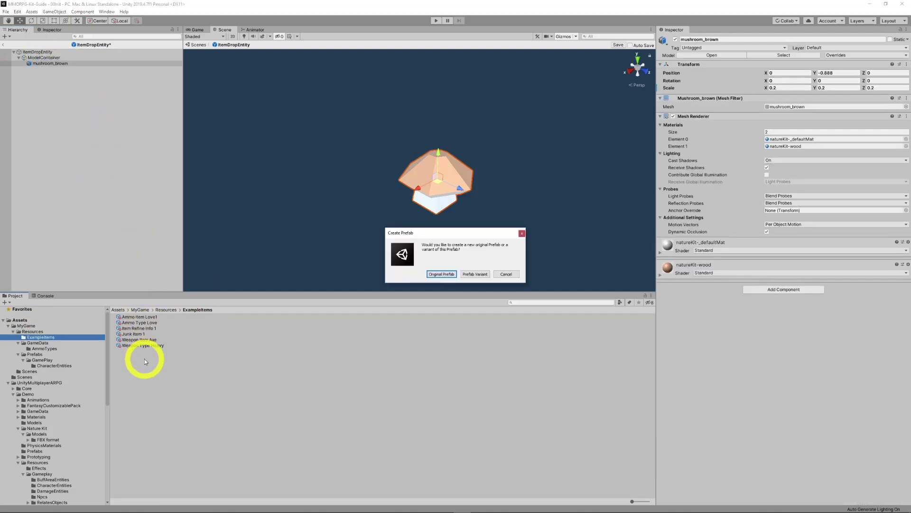
left_click(470, 274)
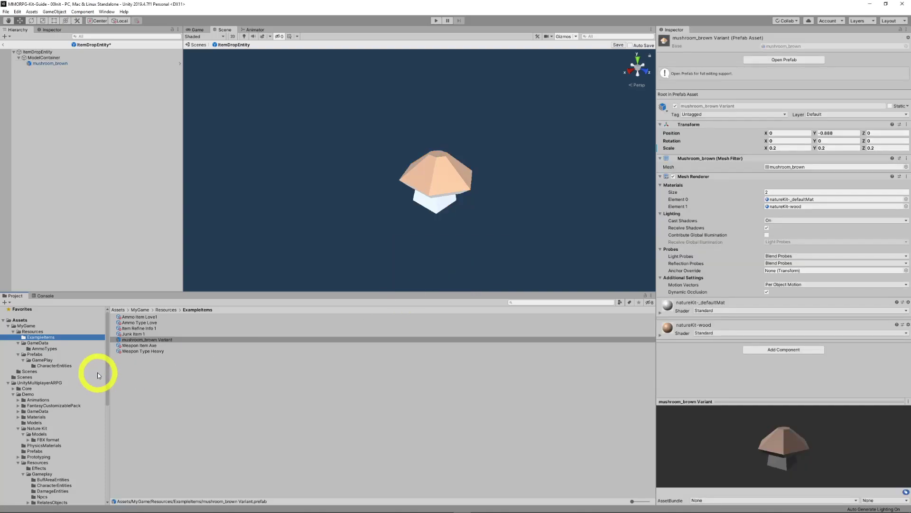
double_click(152, 343)
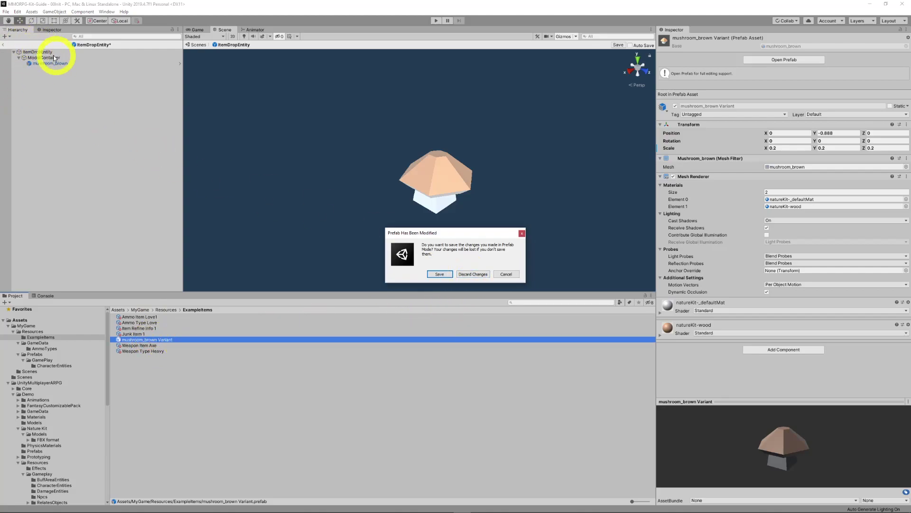
left_click(469, 274)
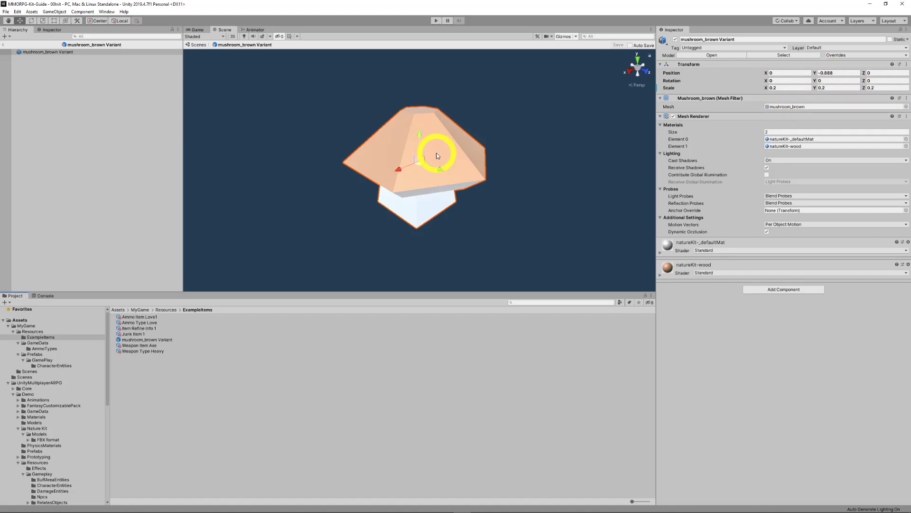
- Assign mushroom_brown Variant as the drop model of Junk Item 1
left_click(131, 334)
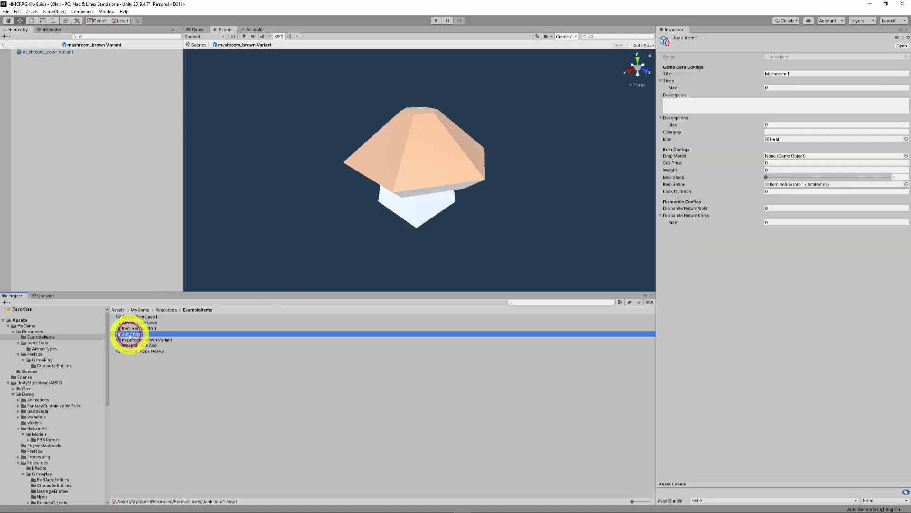
left_click_drag(143, 339, 775, 156)
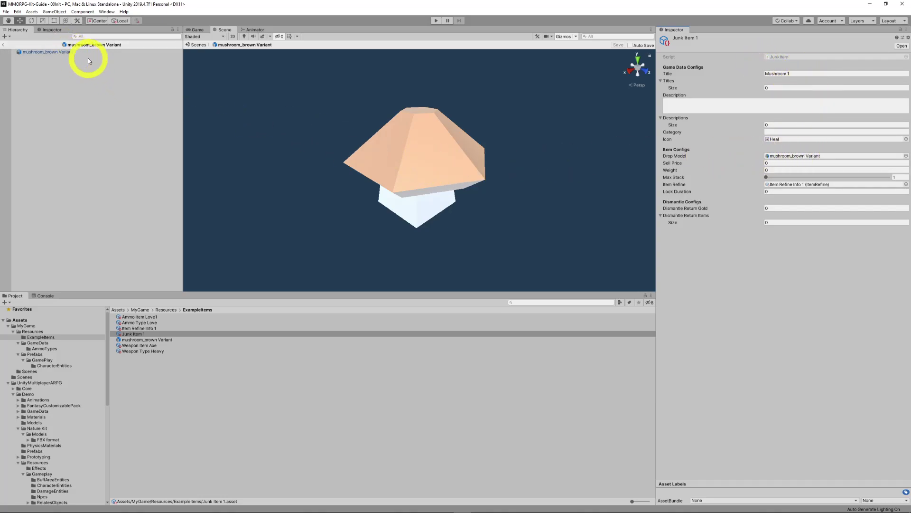
- Leave the mushroom variant prefab and open the ItemDropEntity prefab that GameInstance references as its item drop entity
left_click(3, 43)
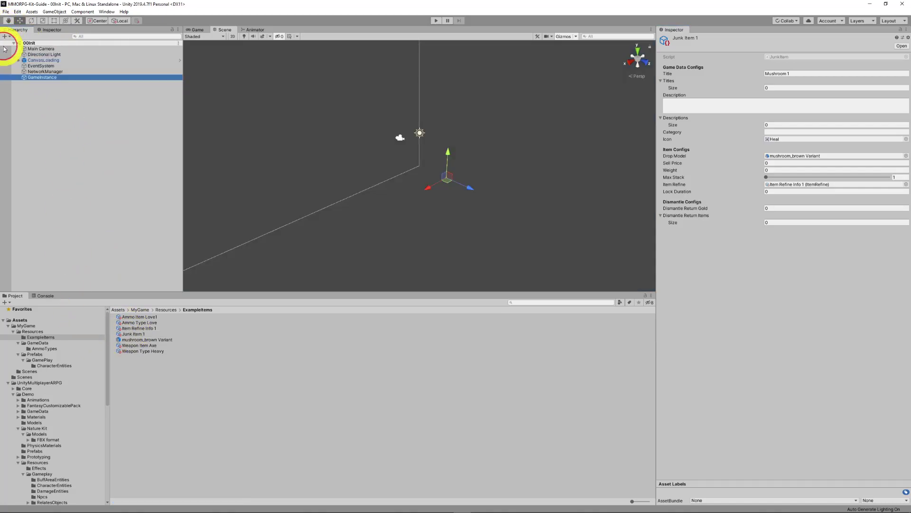
left_click(42, 77)
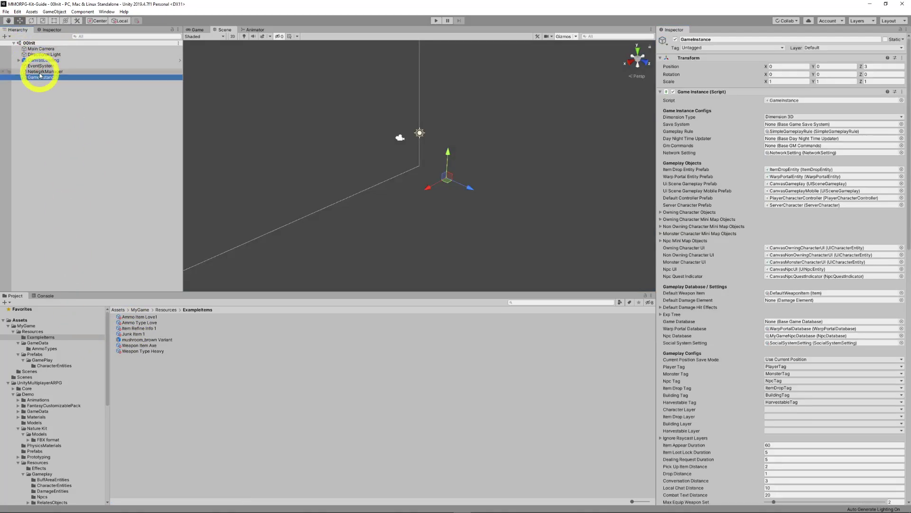
left_click(800, 170)
left_click(132, 363)
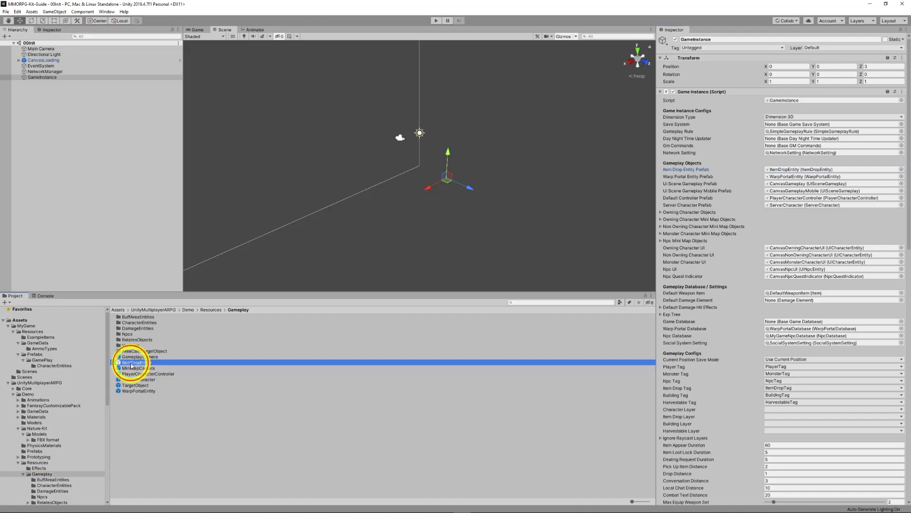
double_click(132, 364)
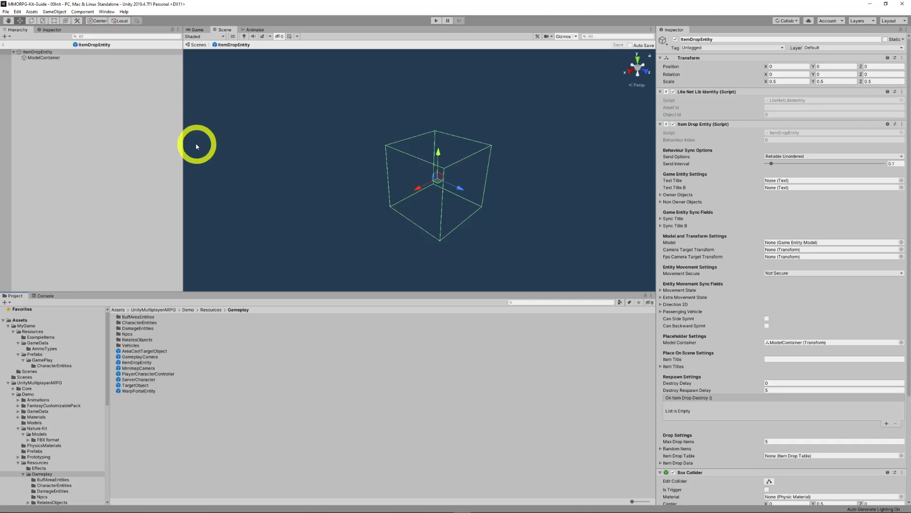
- Set the start items size to 46 in NewCharacterSetting, found in the Demo GameData folder
left_click(37, 411)
left_click(137, 345)
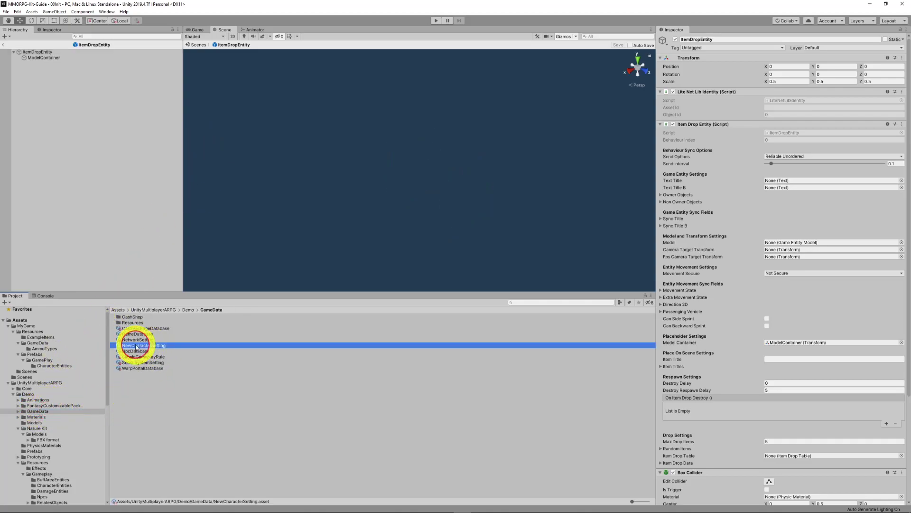
left_click_drag(783, 90, 744, 90)
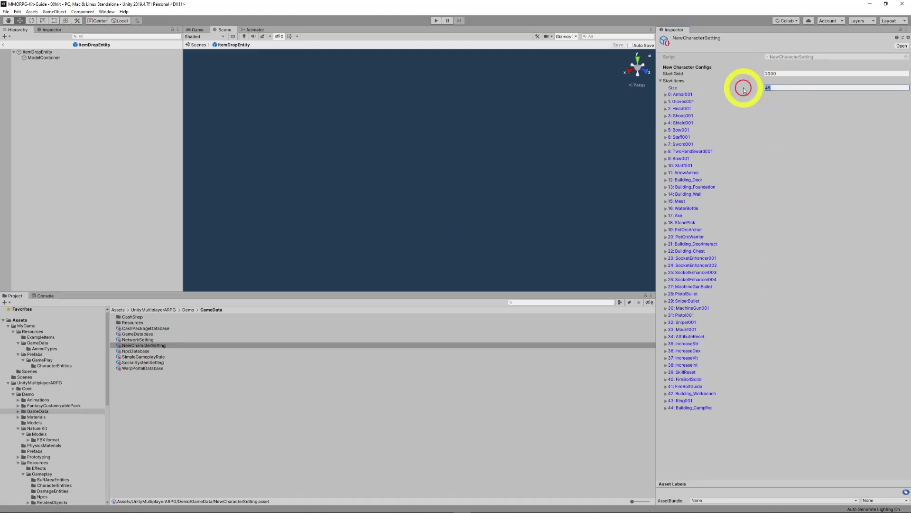
type("46")
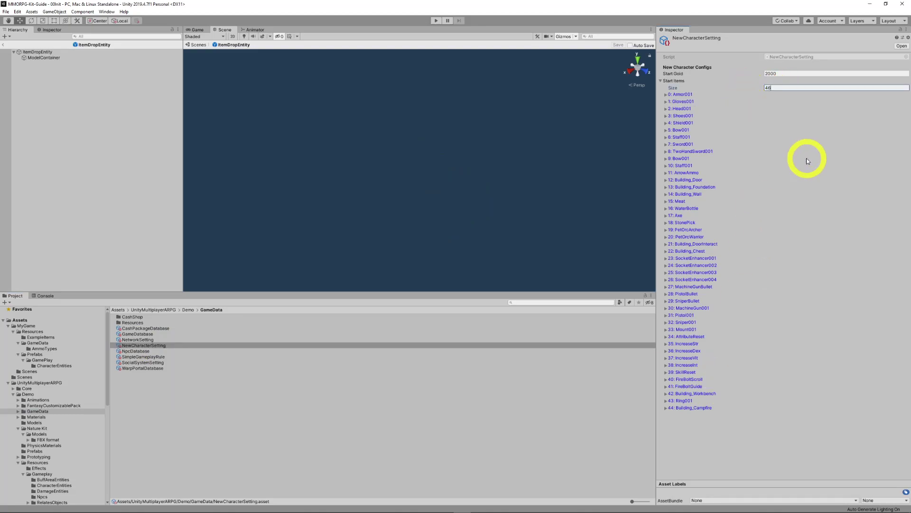
key("Return")
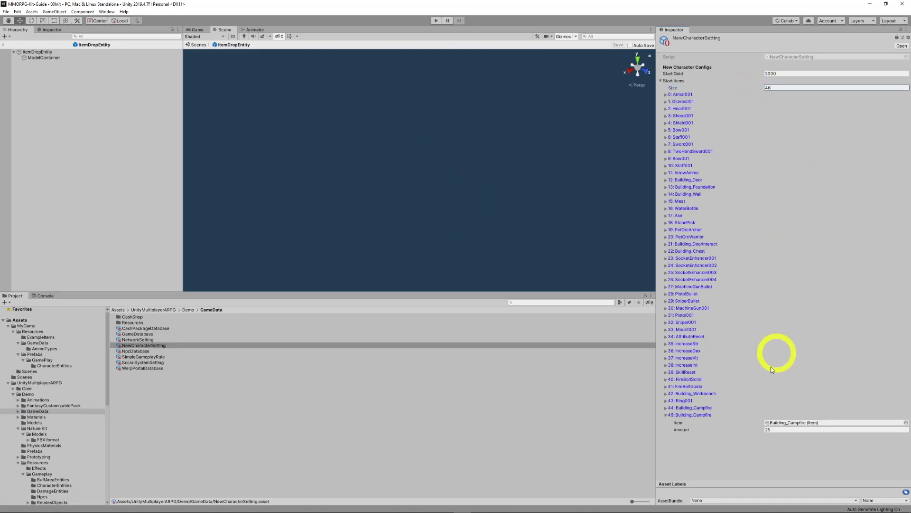
- Assign Junk Item 1 from the ExampleItems folder to start item slot 45 with an amount of 1
left_click(41, 337)
left_click_drag(134, 335, 786, 424)
left_click(754, 431)
type("1")
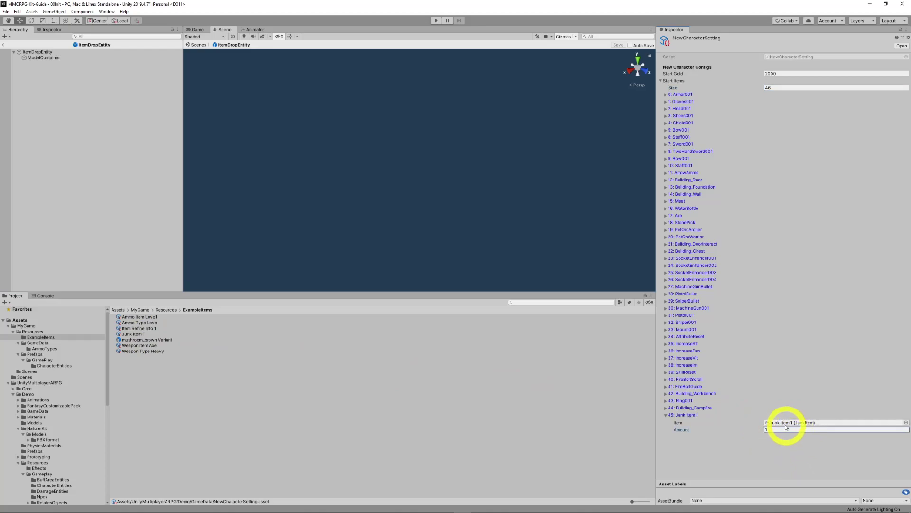
- Open Junk Item 1 from its start item slot, locate its icon sprite in the project, and leave the ItemDropEntity prefab
double_click(791, 423)
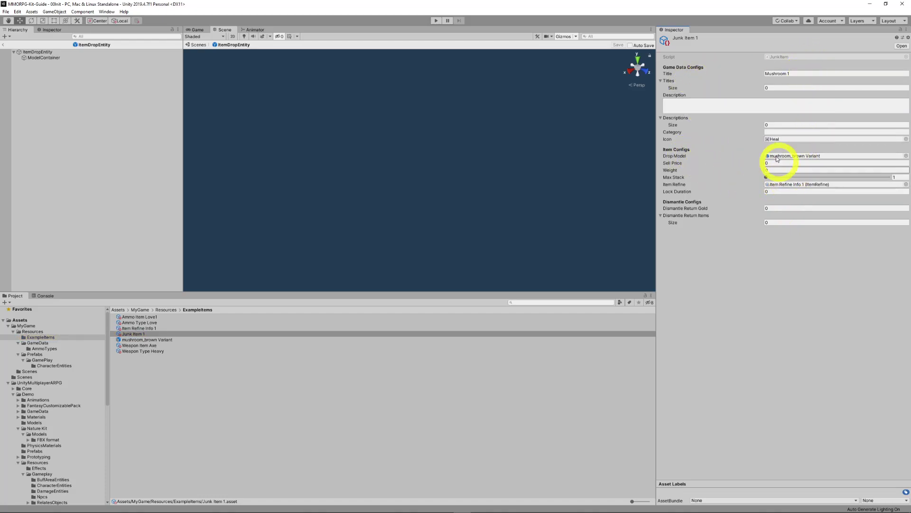
left_click(779, 139)
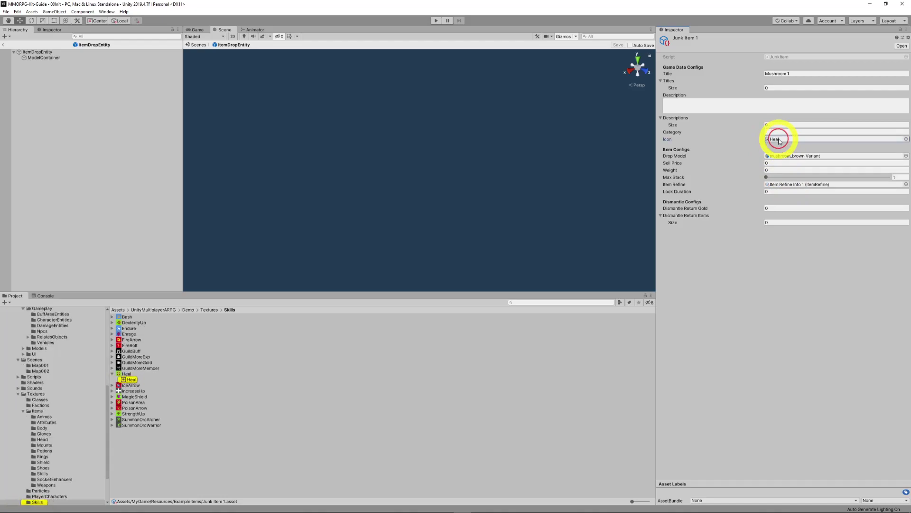
left_click(3, 45)
- Run the project in single-player mode and make the game view taller
left_click(436, 21)
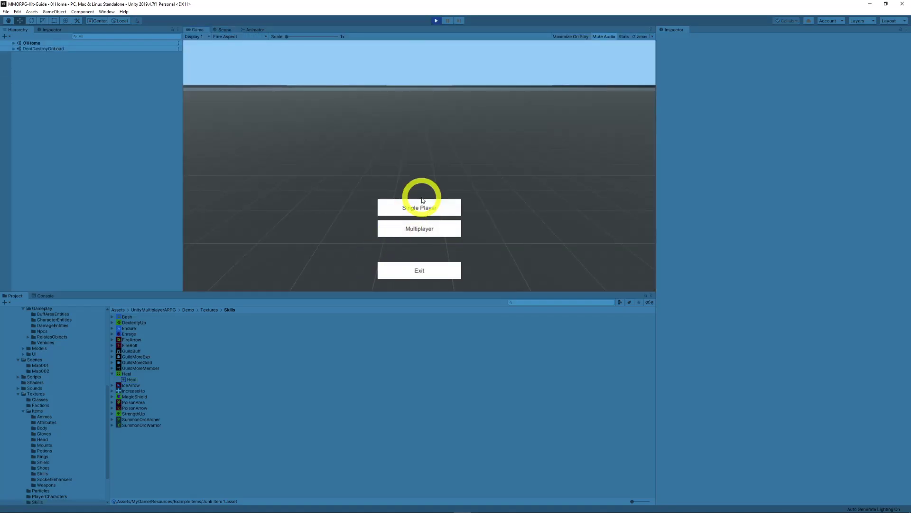
left_click(421, 209)
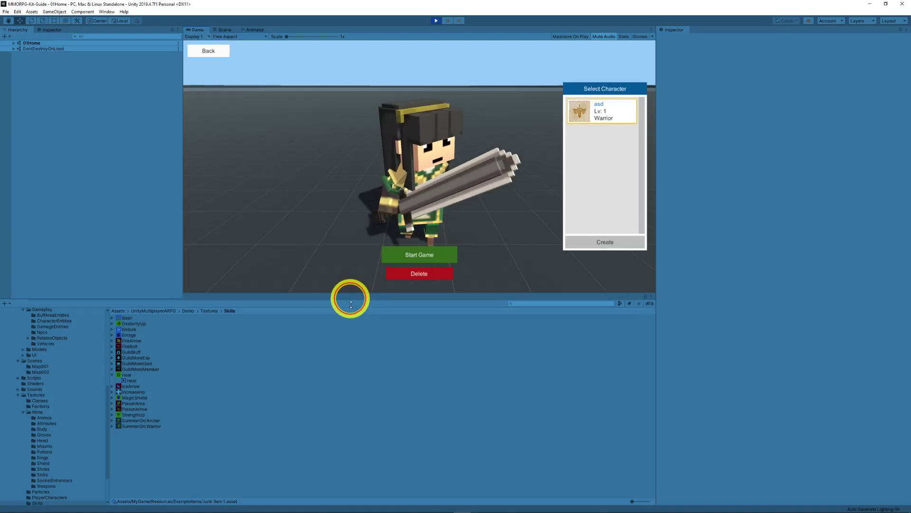
left_click_drag(350, 292, 442, 365)
- Create a female Warrior of the Blue faction named Test and start the game with that character
left_click(599, 298)
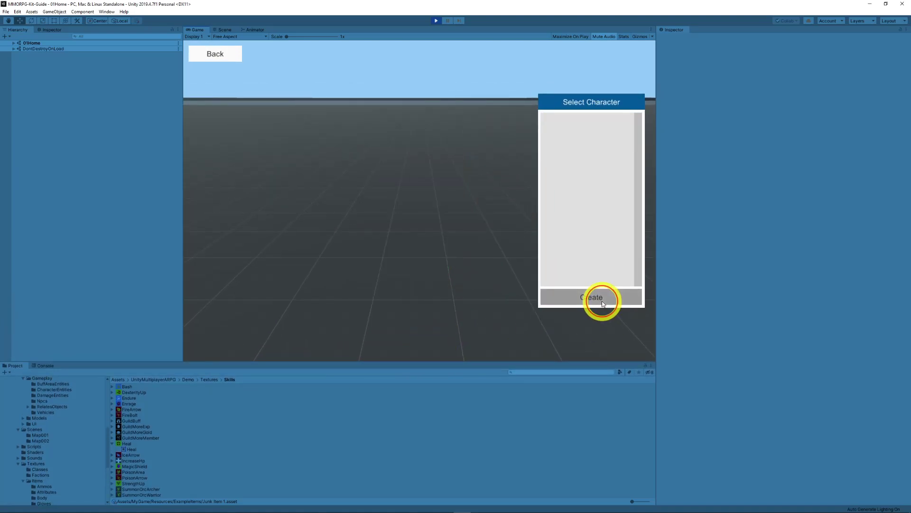
left_click(416, 312)
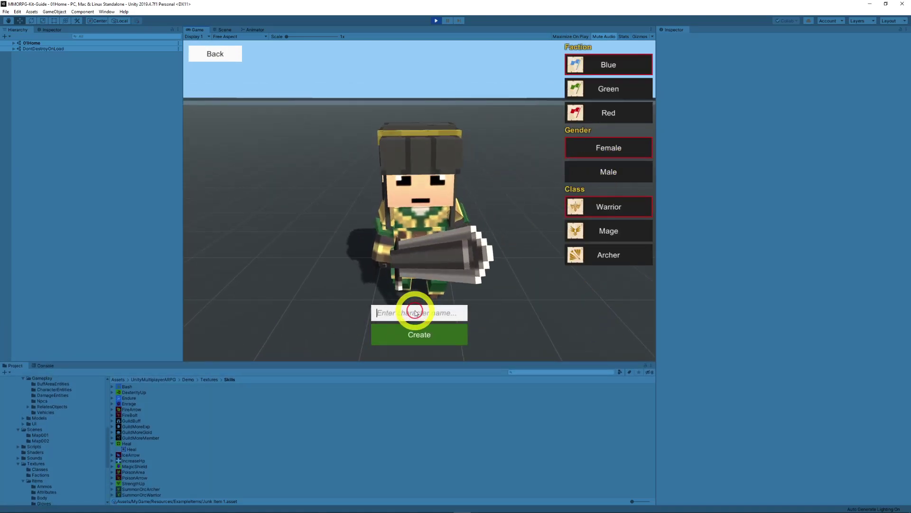
type("Test")
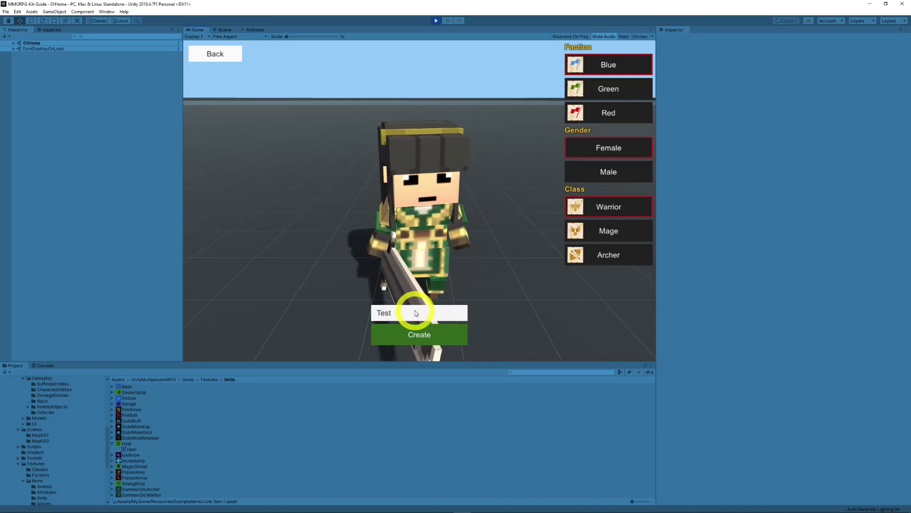
left_click(417, 333)
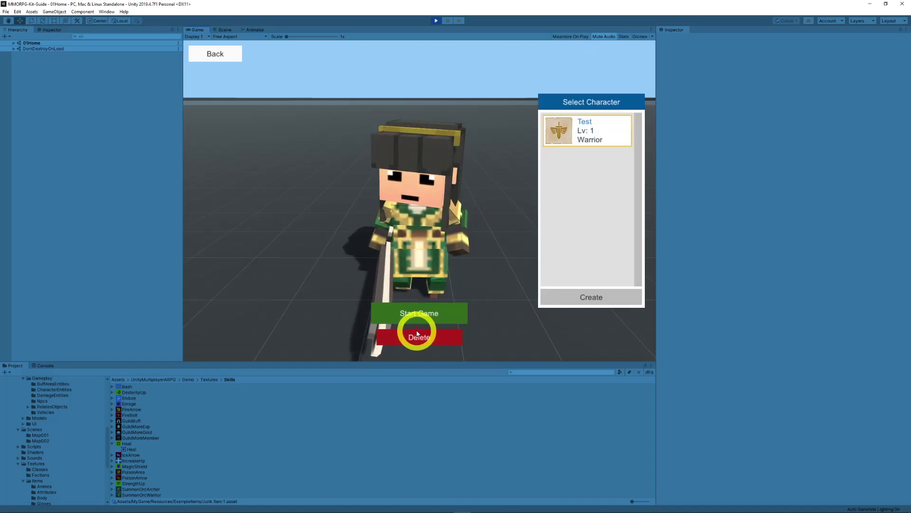
left_click(435, 315)
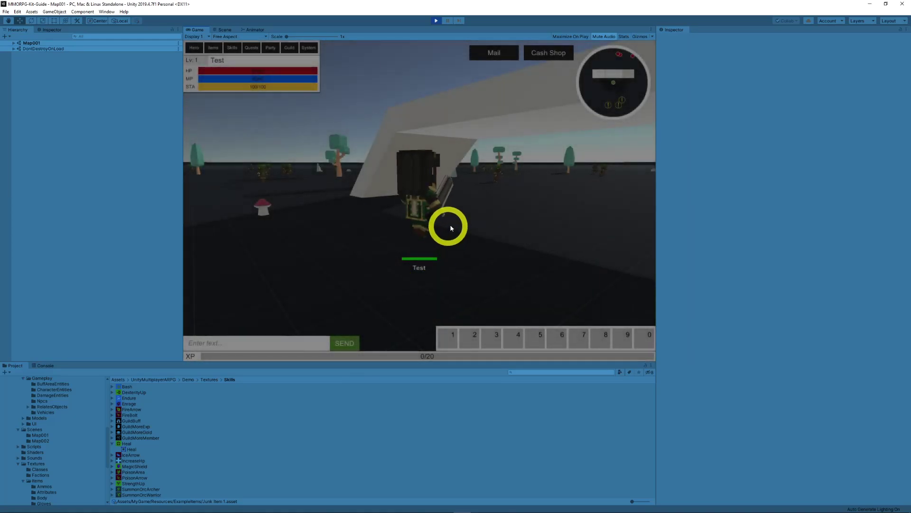
- Open the character's inventory, view the details of Mushroom 1 at the end of the item list, and close them
key("i")
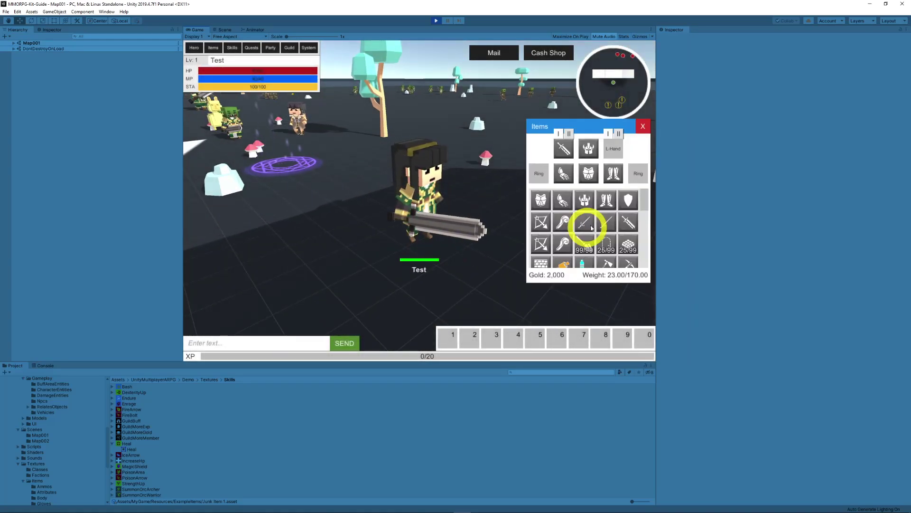
left_click_drag(646, 230, 644, 244)
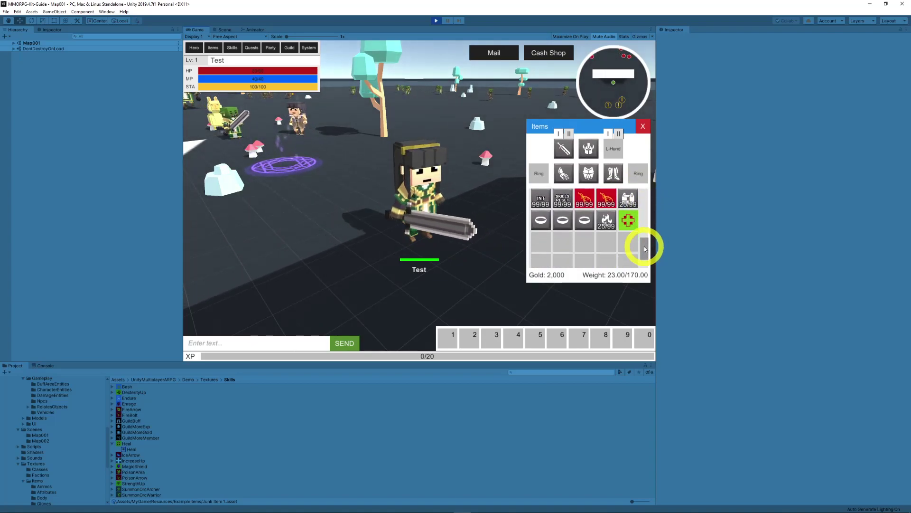
left_click(628, 220)
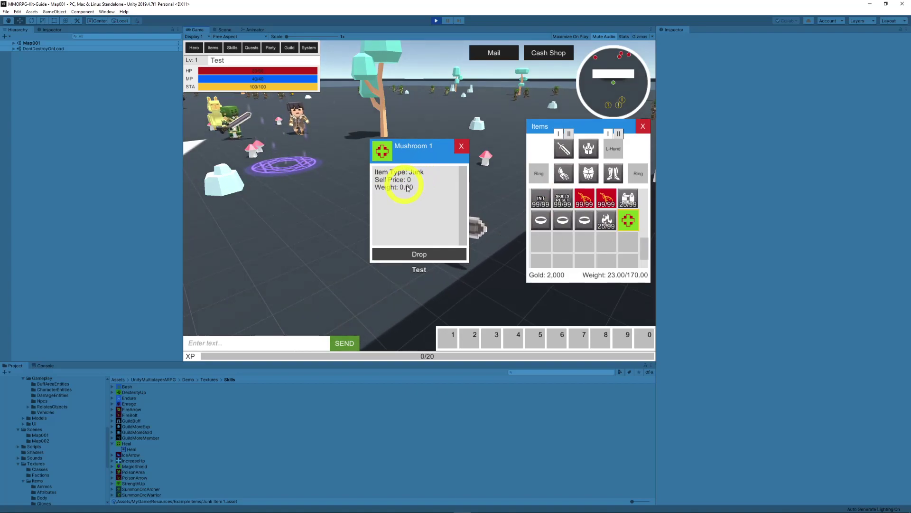
left_click(461, 146)
- Test dropping Mushroom 1 on the ground and picking it back up twice, viewing the dropped model, and stop the game
mouse_move(636, 219)
left_mouse_down()
mouse_move(353, 214)
mouse_move(390, 239)
left_mouse_up()
right_click_drag(390, 240, 516, 228)
left_click(381, 226)
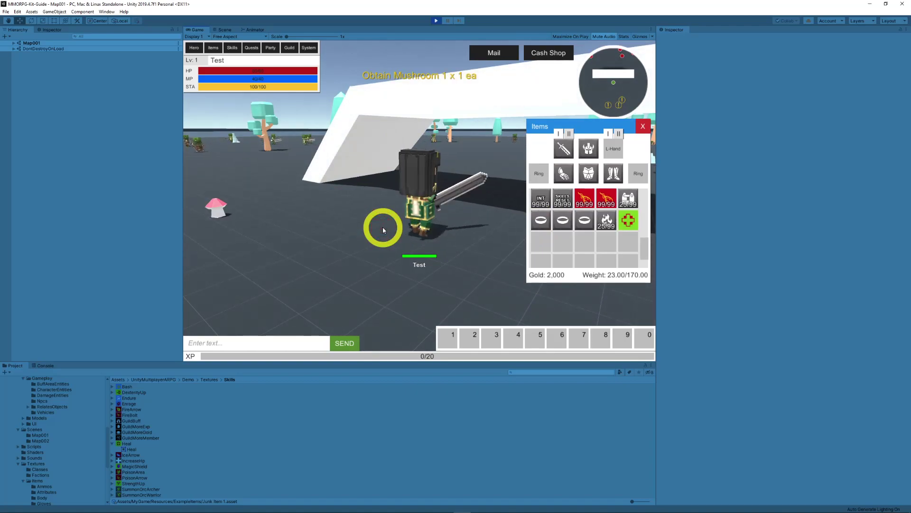
left_click_drag(629, 212, 376, 221)
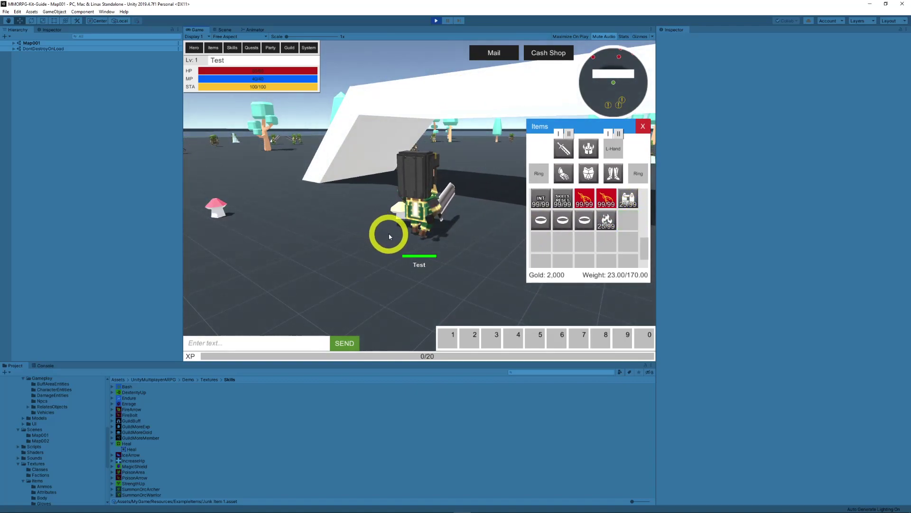
right_click_drag(386, 234, 480, 240)
left_click(380, 225)
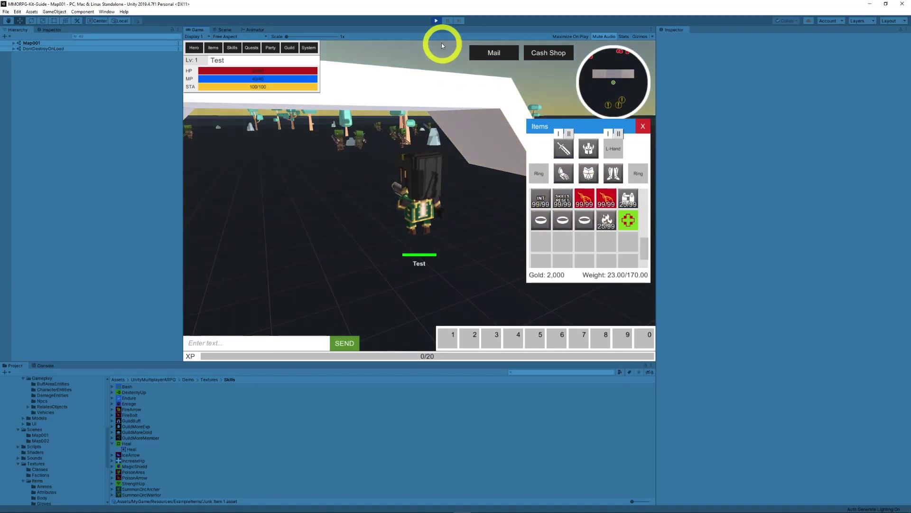
left_click(436, 20)
- Select Weapon Item Axe in the ExampleItems folder, review its weapon configs, and expand the Off Hand Equipment Models
scroll(69, 409, "up", 10)
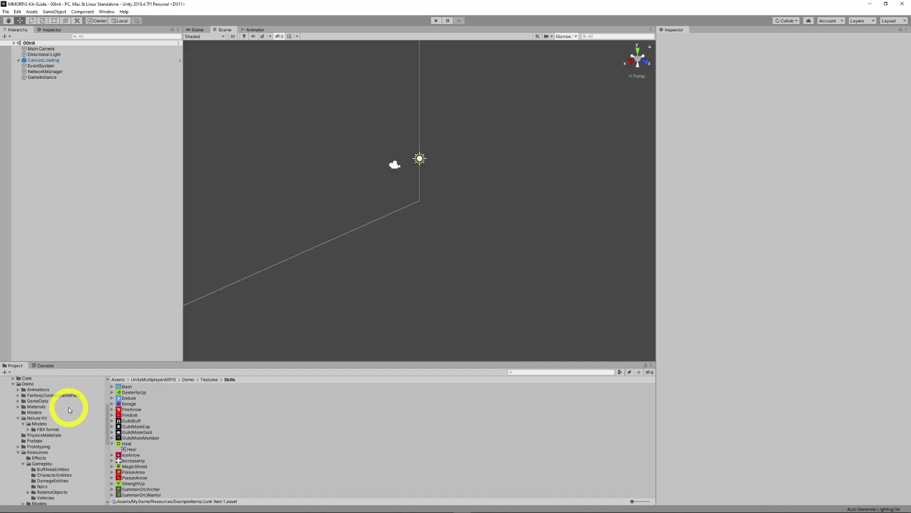
left_click(48, 408)
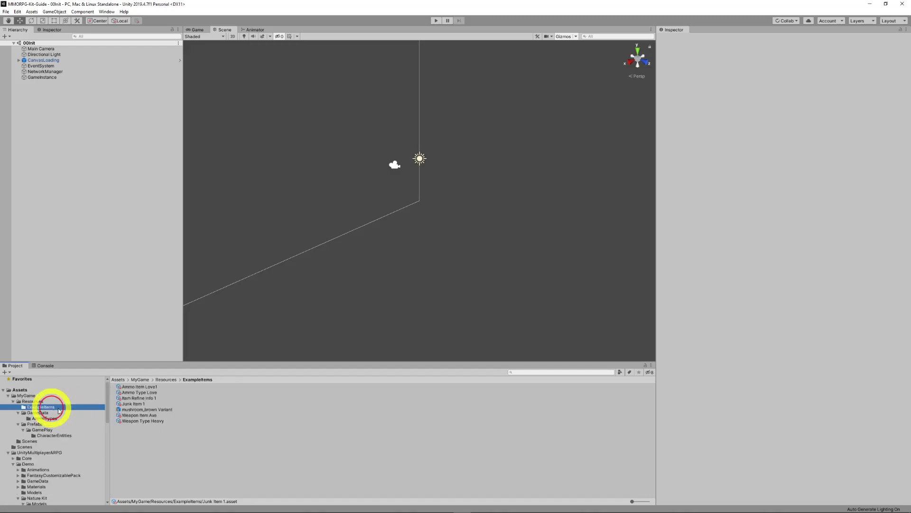
left_click(136, 416)
scroll(778, 389, "down", 3)
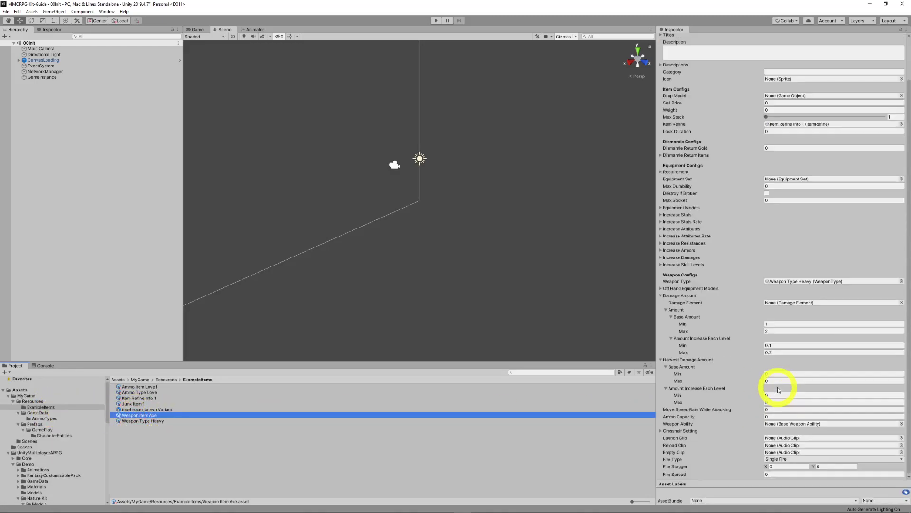
left_click(765, 402)
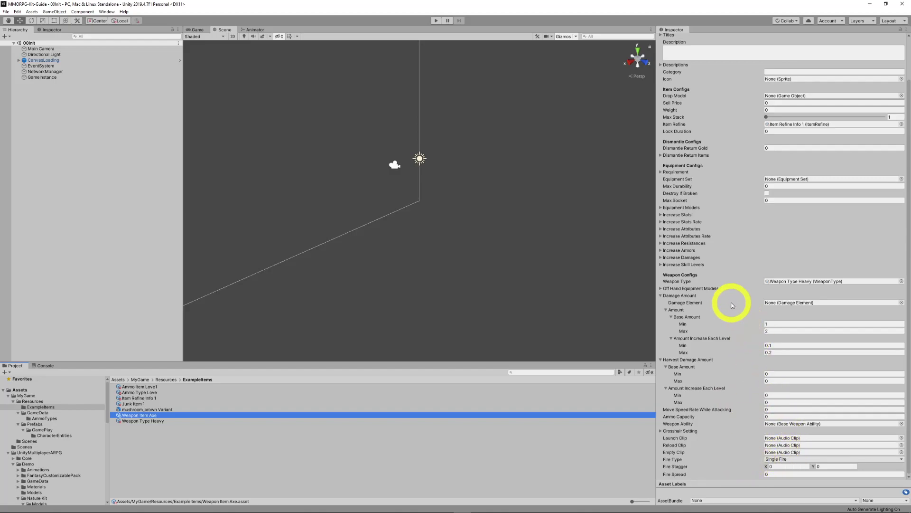
scroll(731, 305, "up", 3)
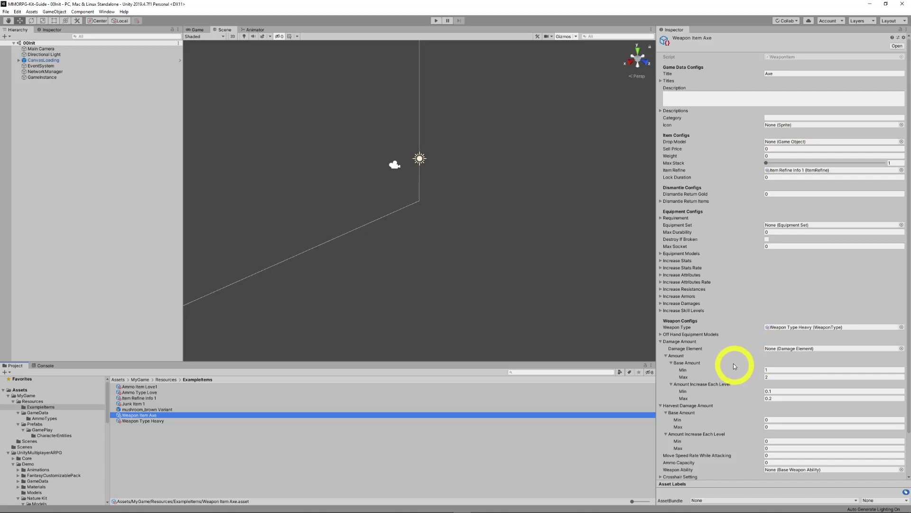
left_click(661, 335)
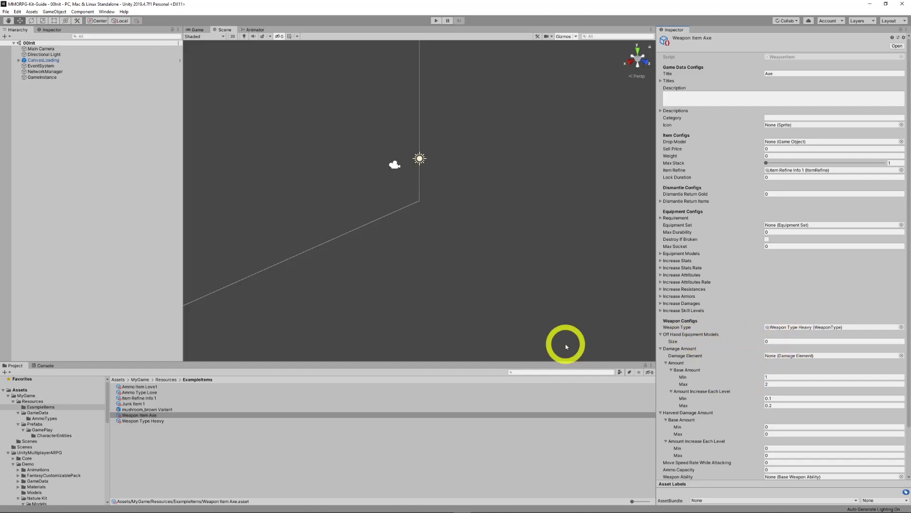
- Look through the demo's Textures/Items folder and its Ammos and Attributes subfolders
scroll(77, 442, "down", 10)
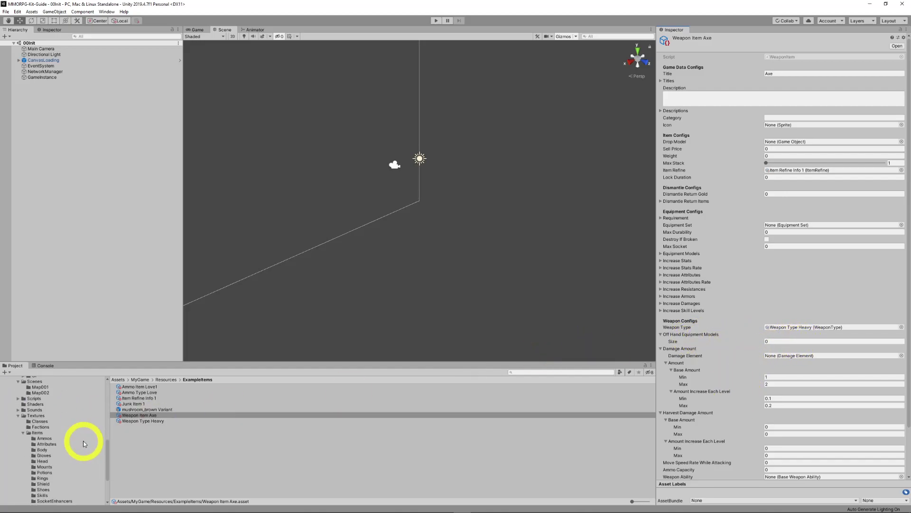
scroll(82, 442, "up", 5)
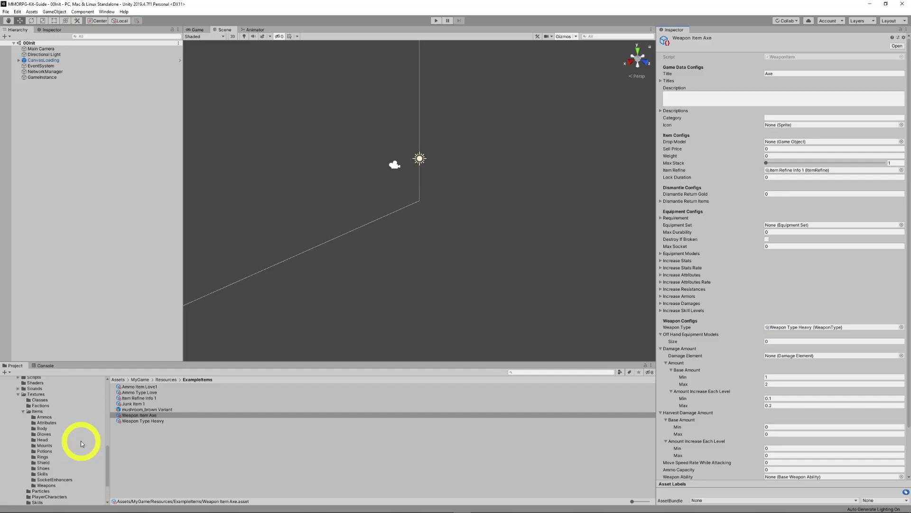
left_click(38, 411)
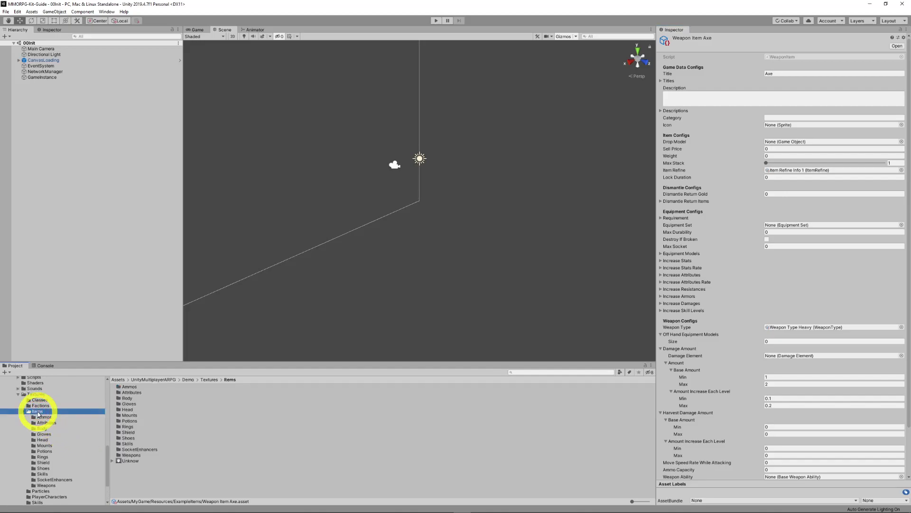
left_click(43, 416)
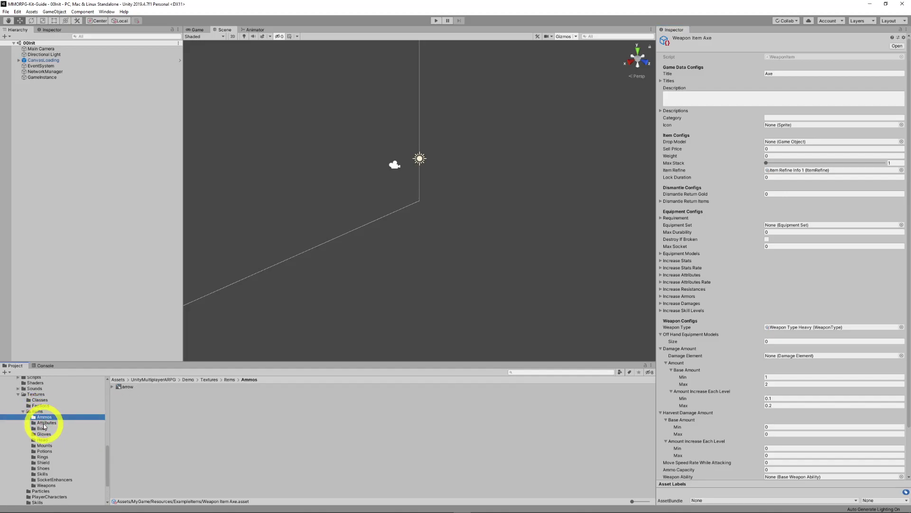
left_click(45, 422)
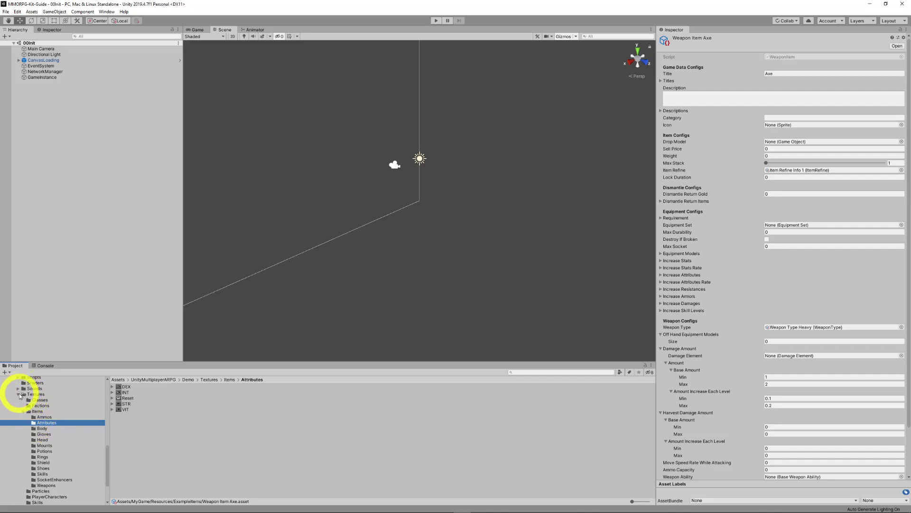
- Expand the demo's GameData folder and view the contents of its ArmorTypes and Items resource folders
scroll(45, 403, "up", 10)
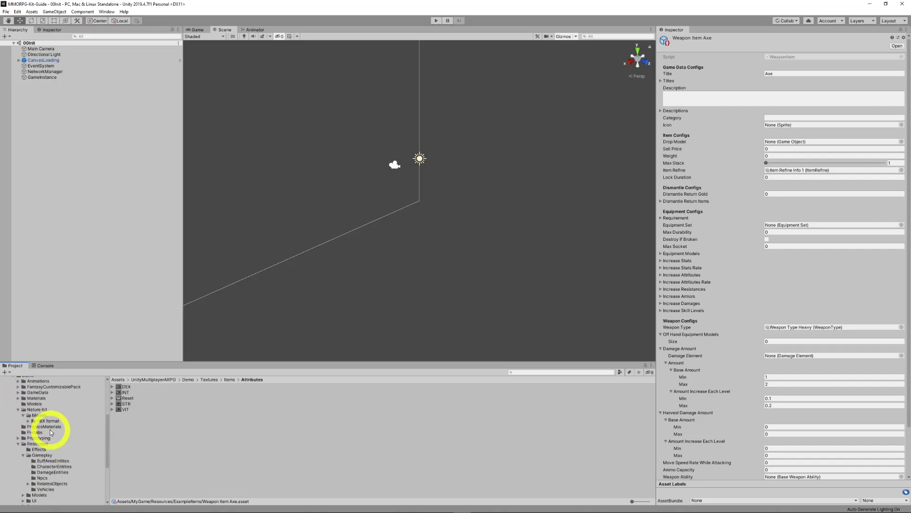
left_click(18, 392)
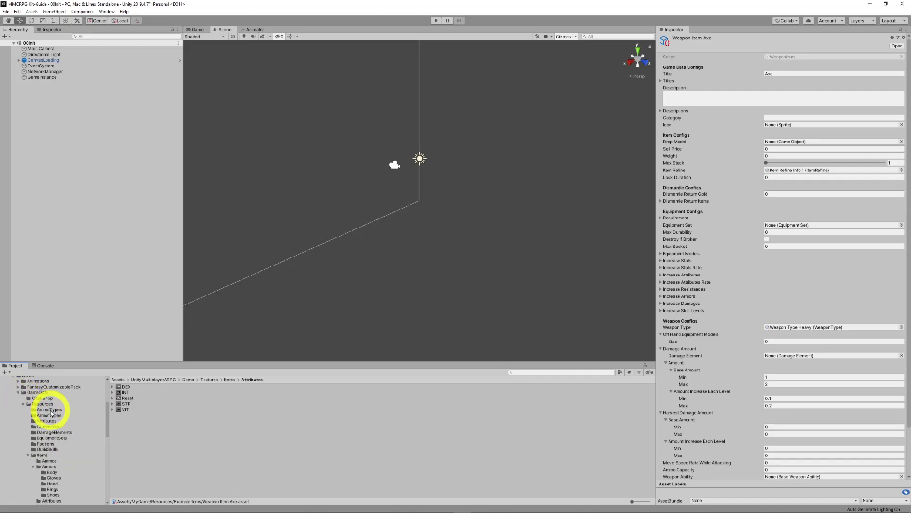
left_click(53, 415)
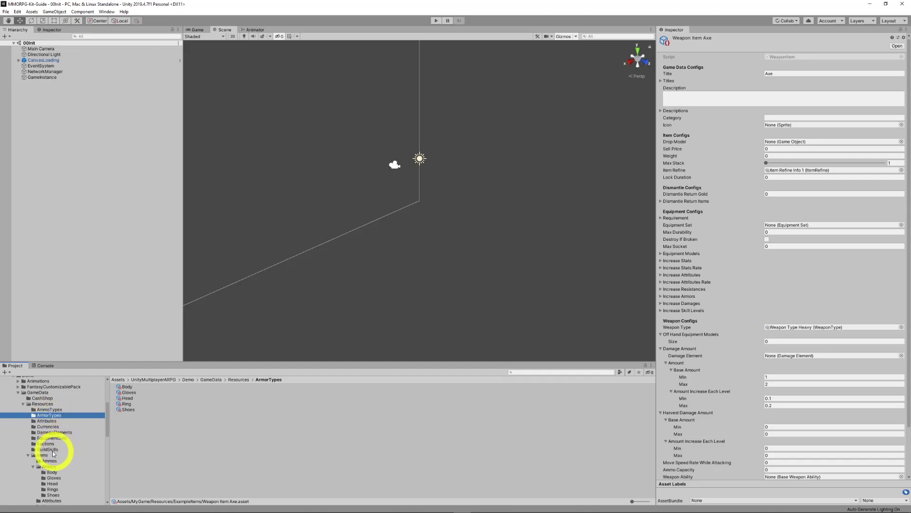
left_click(48, 454)
- Review the configs of Armor001 in the demo's Armors/Body folder and open the armor type asset it references
scroll(57, 461, "down", 1)
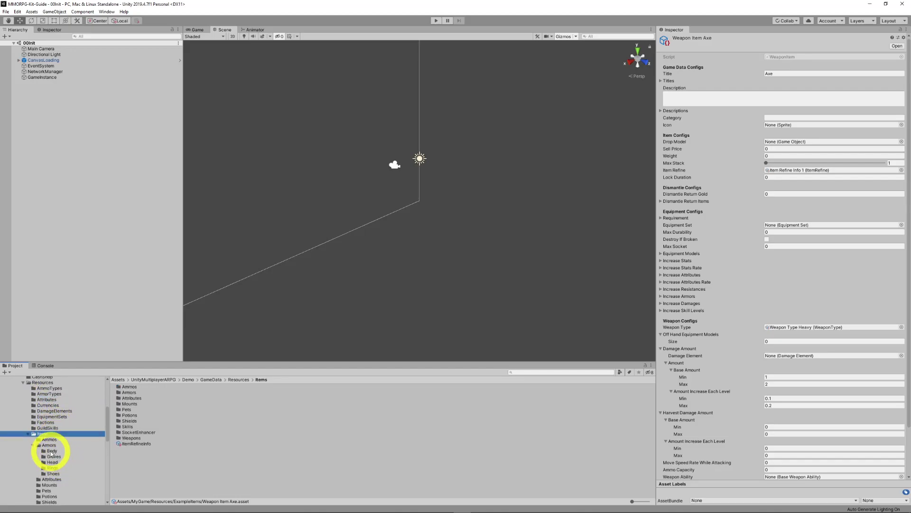
left_click(51, 452)
left_click(132, 386)
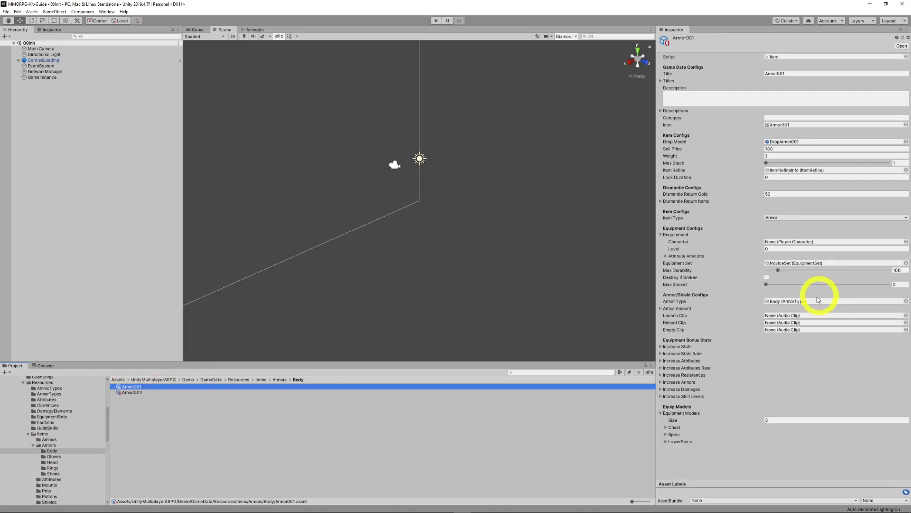
double_click(784, 301)
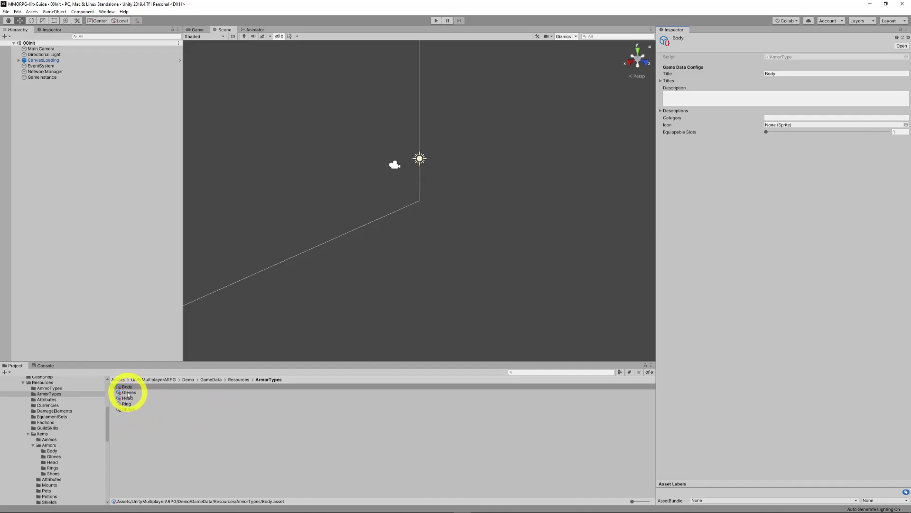
mouse_move(417, 502)
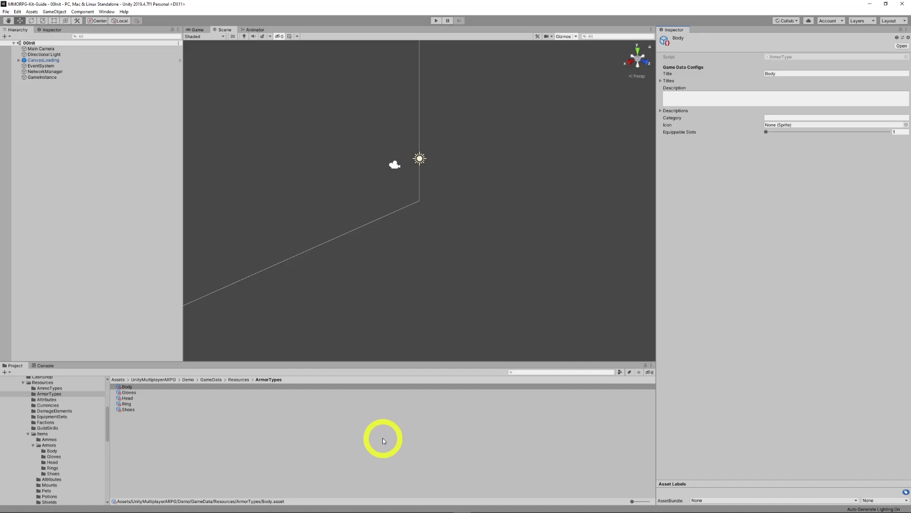